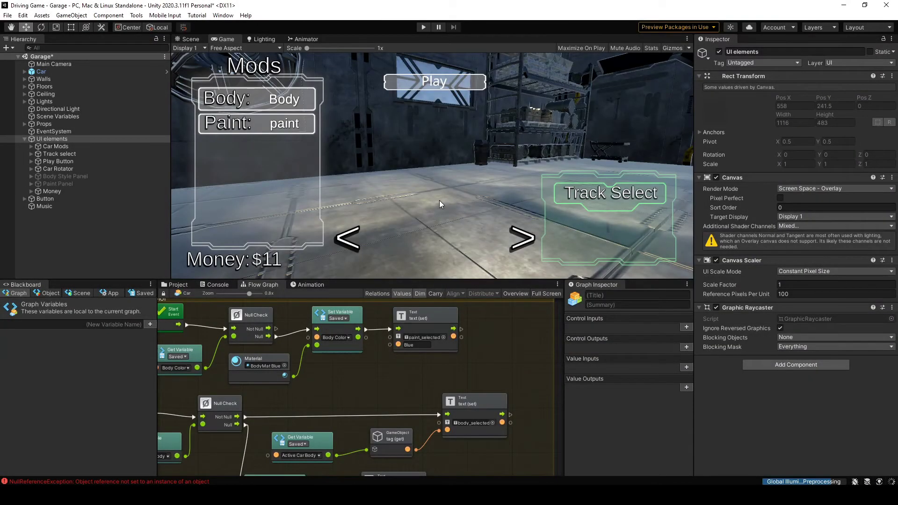
- Mute the Music object's Audio Source and start Play mode
left_click(73, 207)
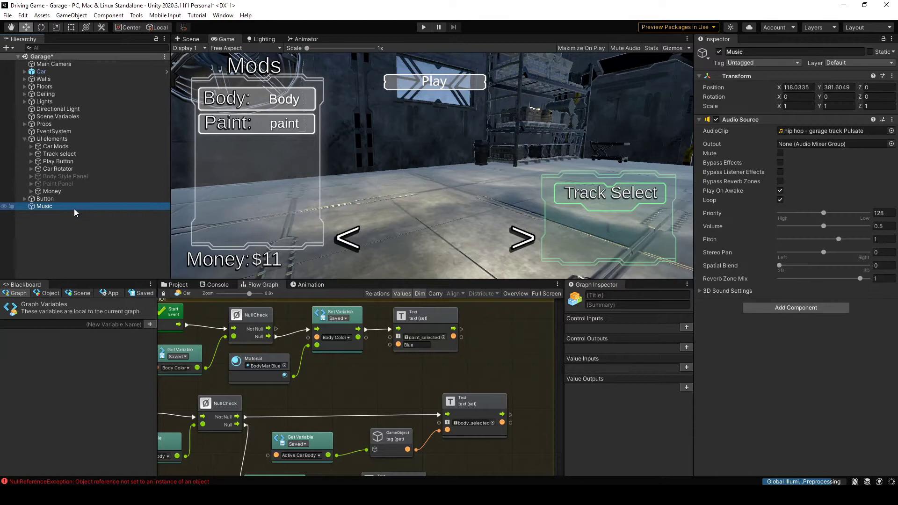
left_click(779, 153)
left_click(423, 27)
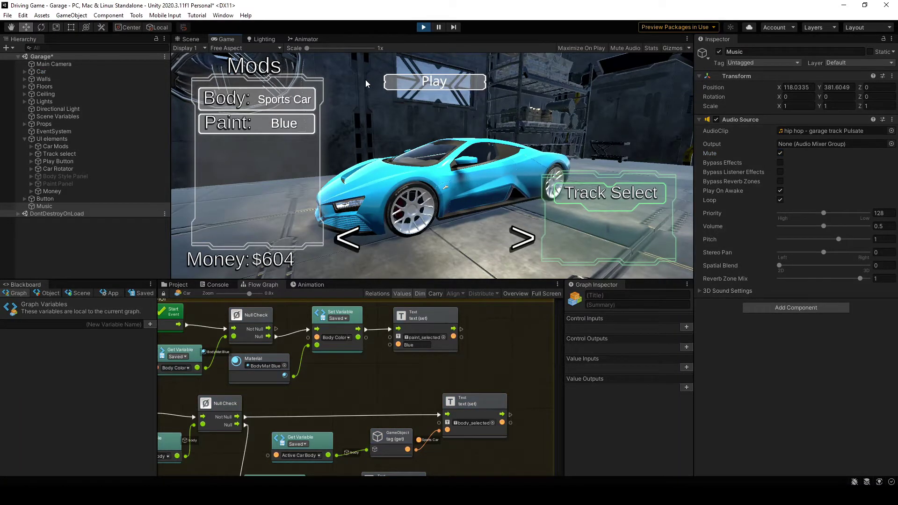
- Open and close the Body and Paint panels, then reopen the Paint panel
left_click(269, 103)
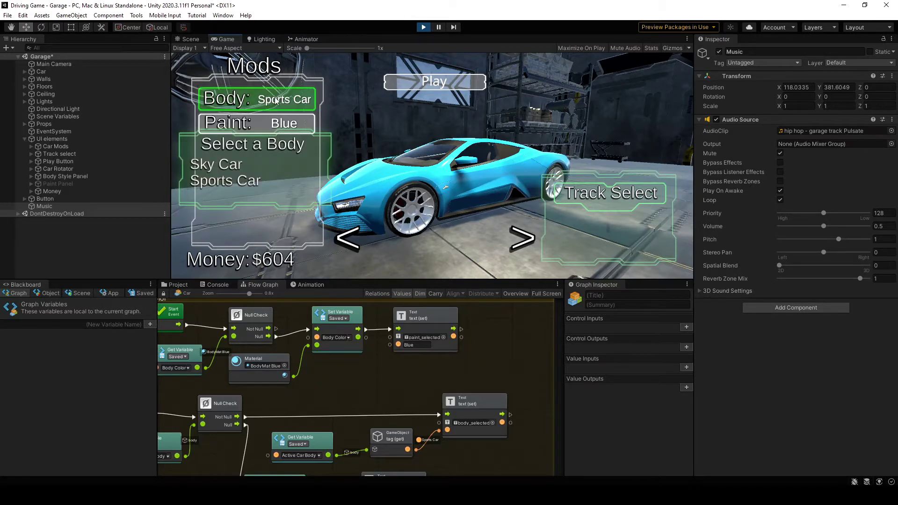
left_click(275, 103)
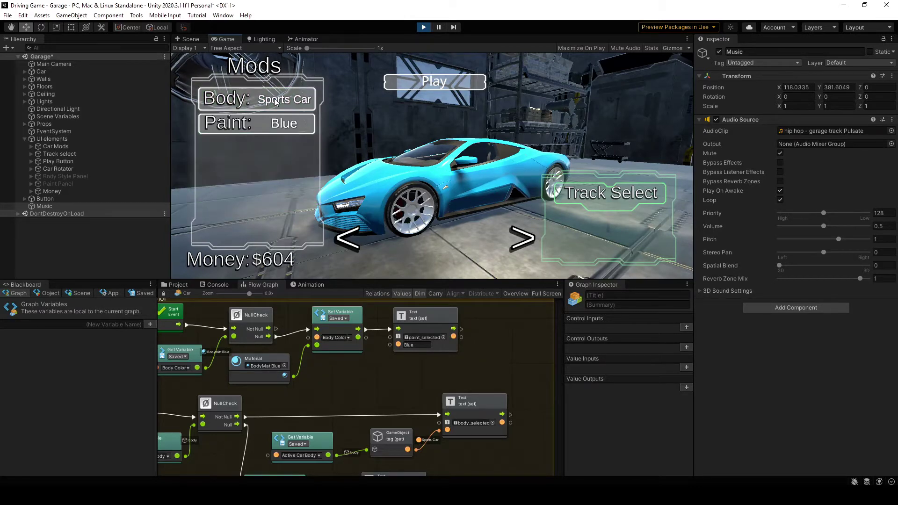
left_click(275, 127)
left_click(275, 126)
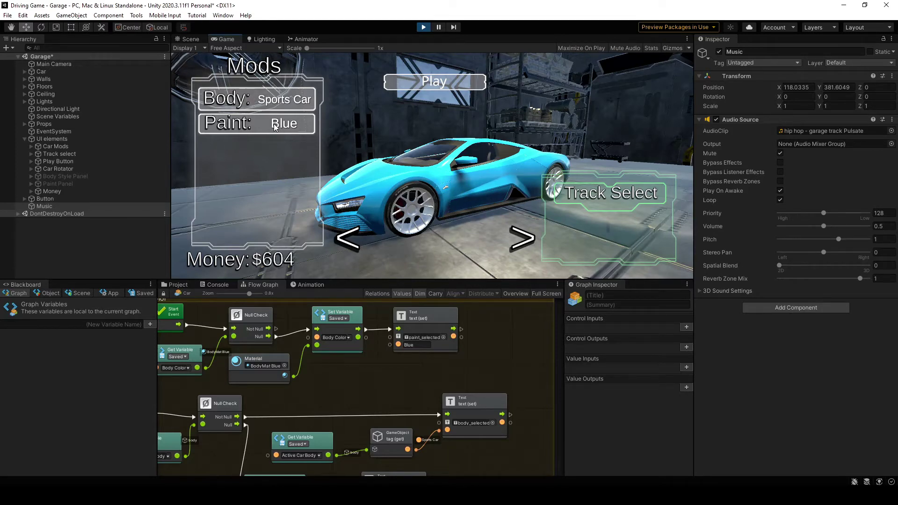
left_click(275, 128)
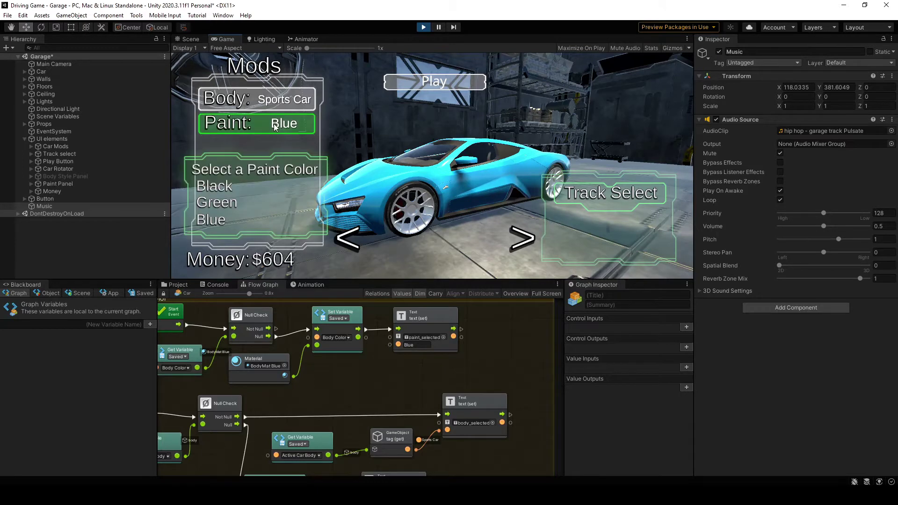
- Paint the car Black, Green, Blue, Green, then Black, and close the Paint panel
left_click(226, 190)
left_click(221, 205)
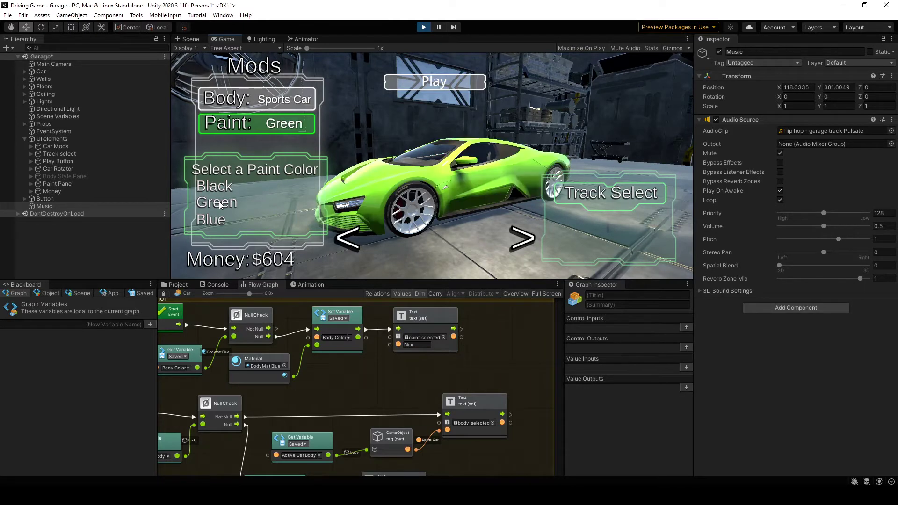
left_click(219, 223)
left_click(220, 206)
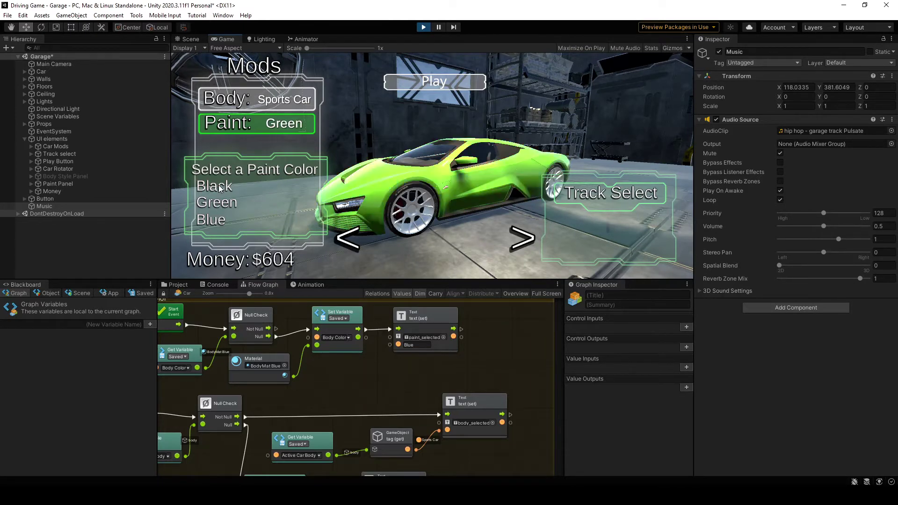
left_click(220, 189)
left_click(274, 129)
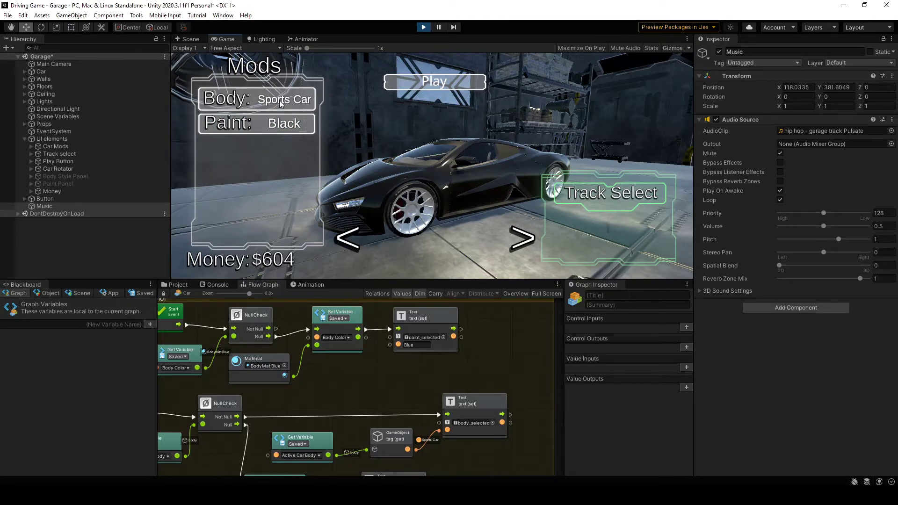
- Stop the play test, unmute the Music audio, and play again with music on
key("ctrl+p")
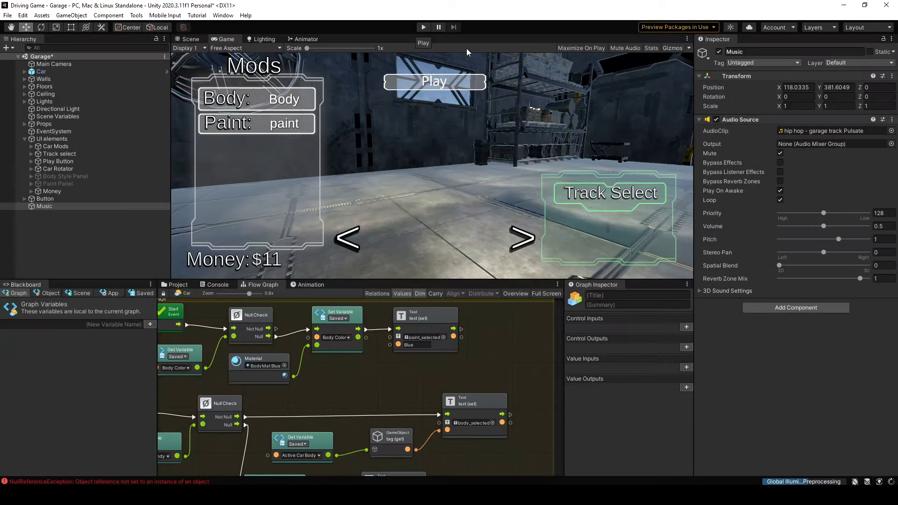
left_click(781, 154)
left_click(423, 28)
- Paint the Sky Car green, blue, black, green, then blue, and close the Paint panel
left_click(277, 101)
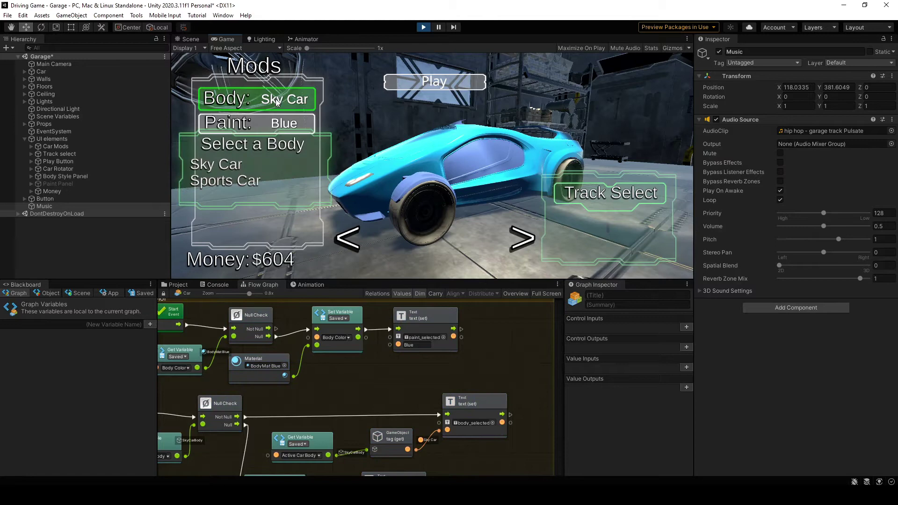
left_click(262, 130)
left_click(217, 202)
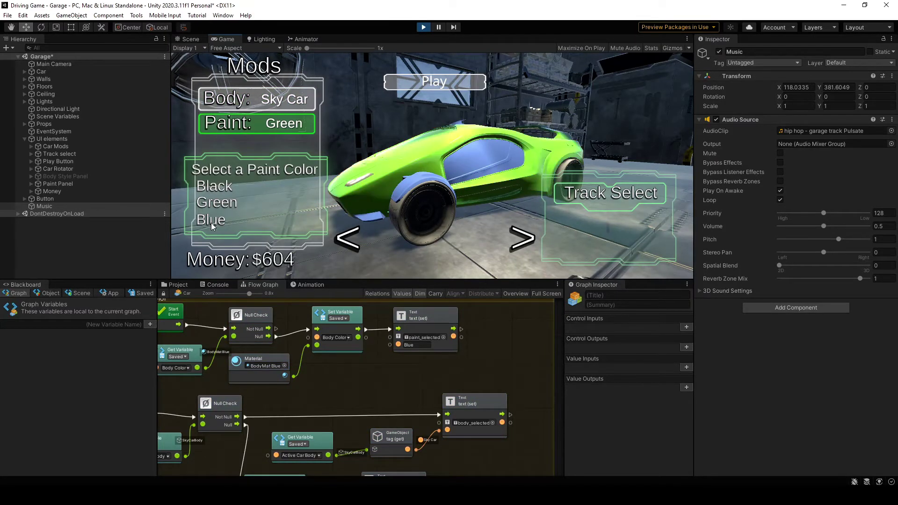
left_click(212, 220)
left_click(215, 187)
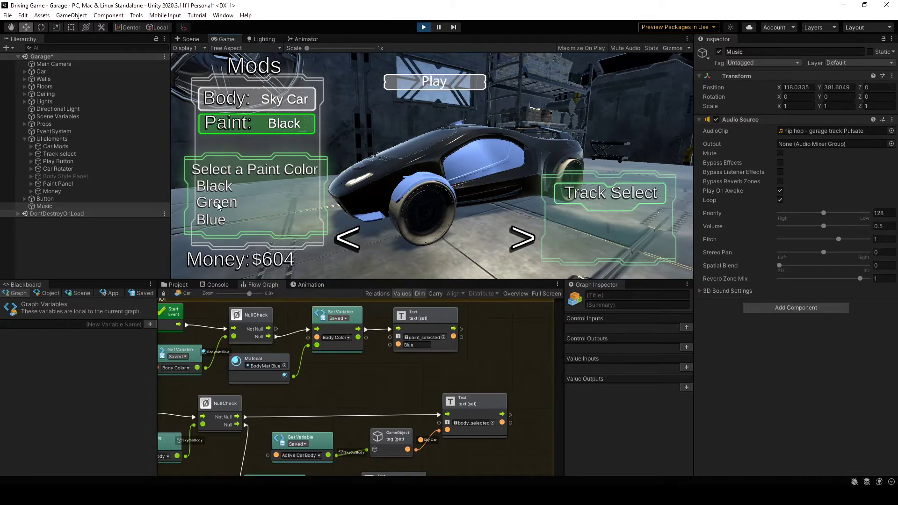
left_click(217, 203)
left_click(213, 220)
left_click(254, 125)
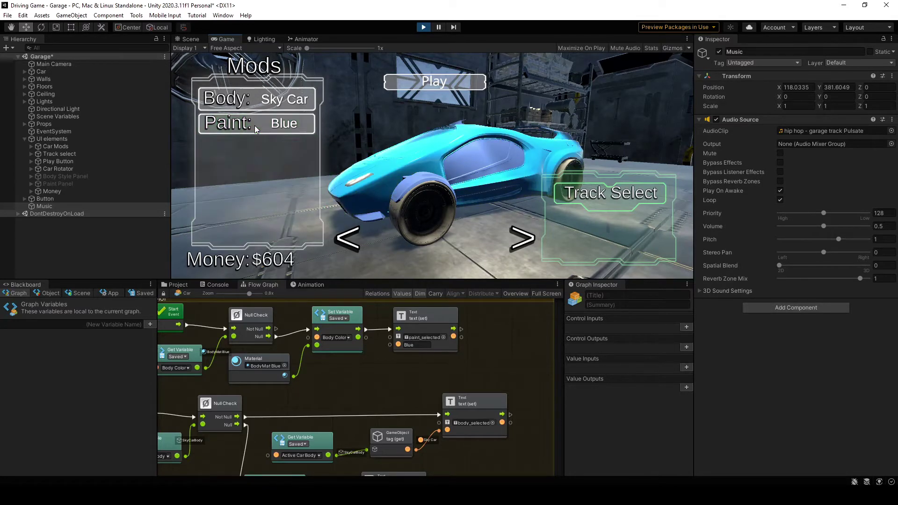
- Stop the play test and list the audio clips in the project's Music folder
left_click(423, 27)
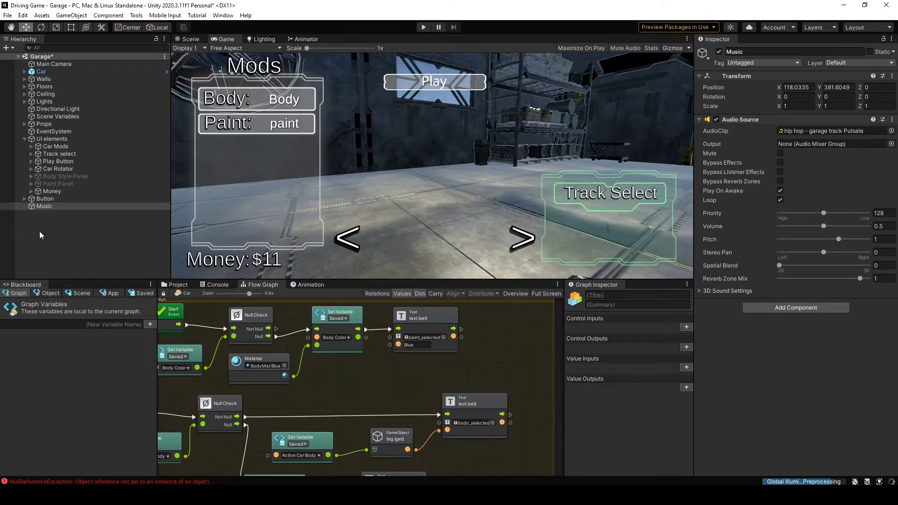
left_click(174, 286)
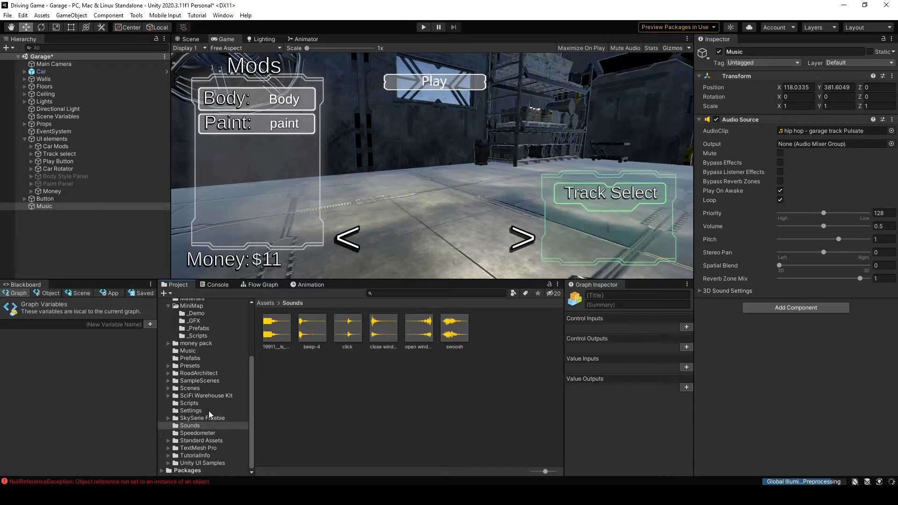
left_click(202, 350)
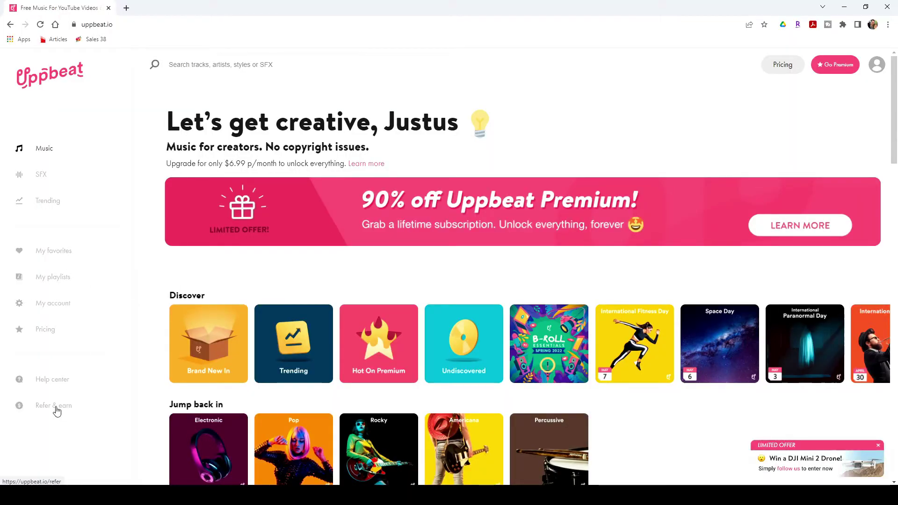
- Open Uppbeat's Help Center and read the 'Do I need a license for the music?' answer
left_click(56, 387)
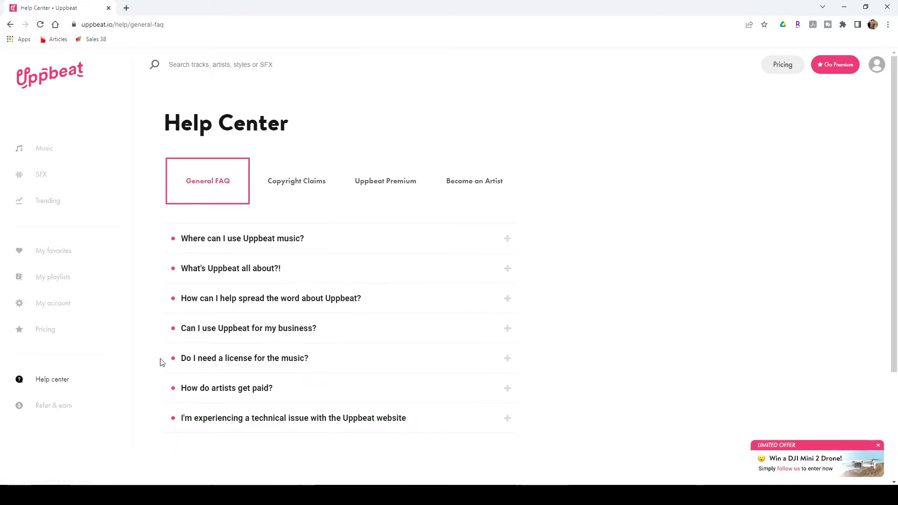
left_click(242, 359)
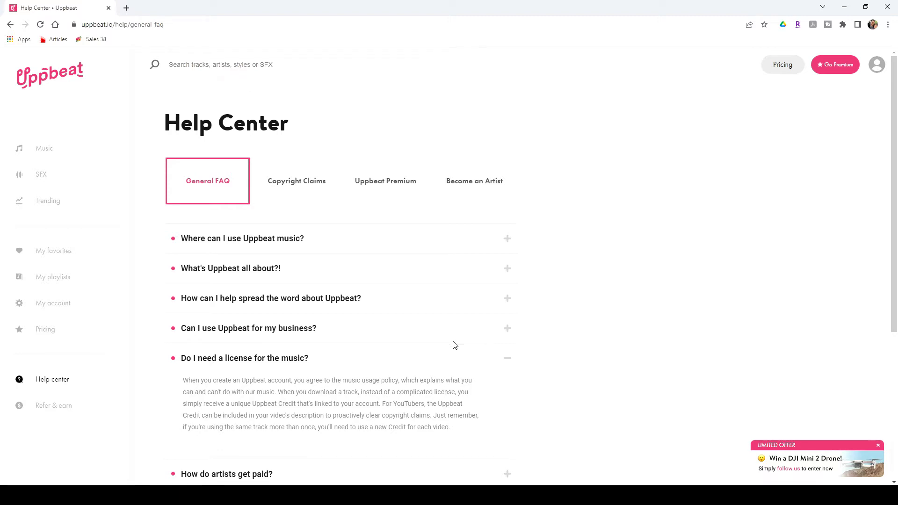
scroll(453, 345, "down", 1)
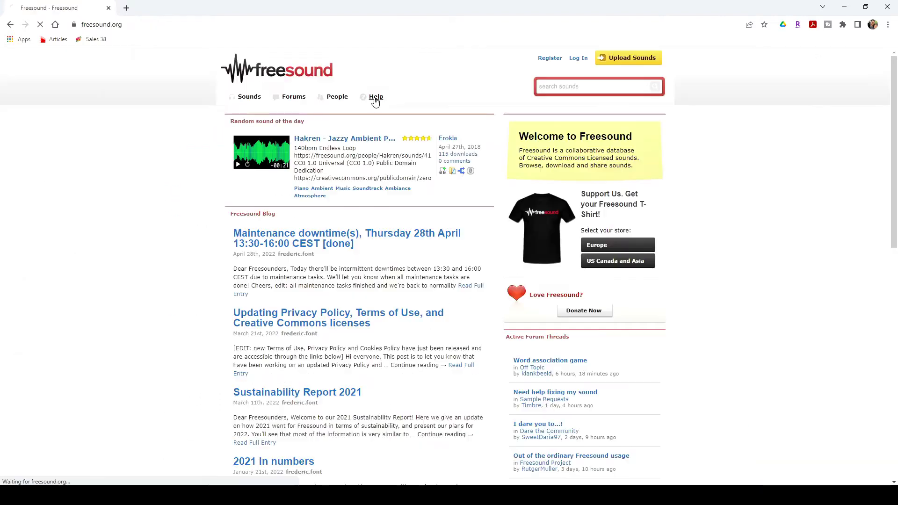
- Read Freesound's FAQ answer on legally using its files, then return to the question list
left_click(374, 97)
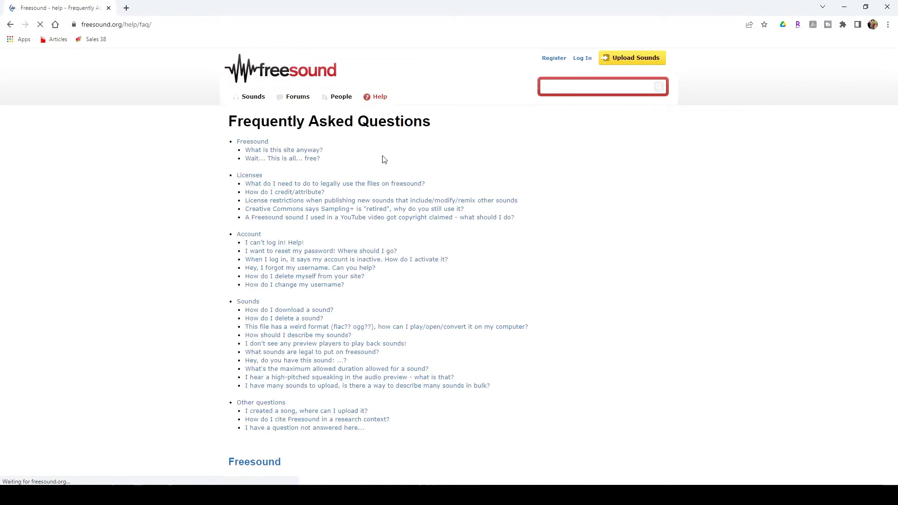
left_click(384, 184)
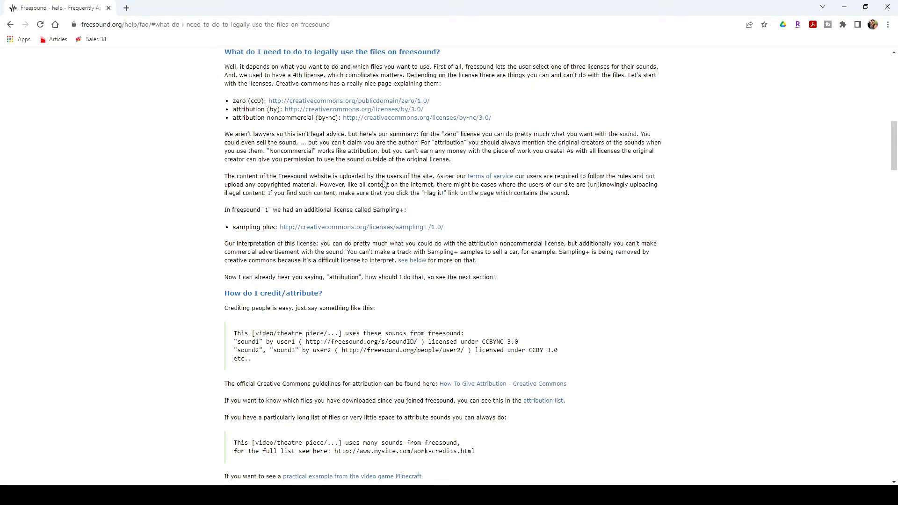
scroll(617, 182, "down", 1)
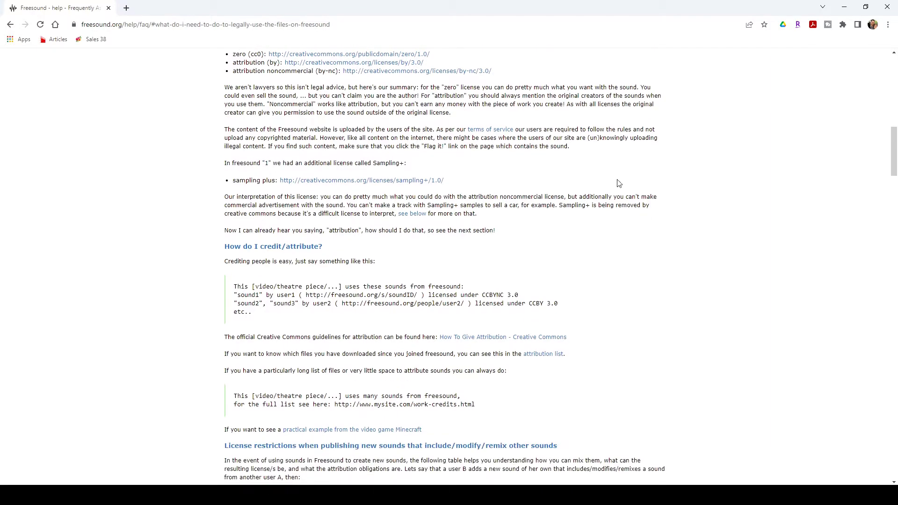
scroll(618, 182, "up", 10)
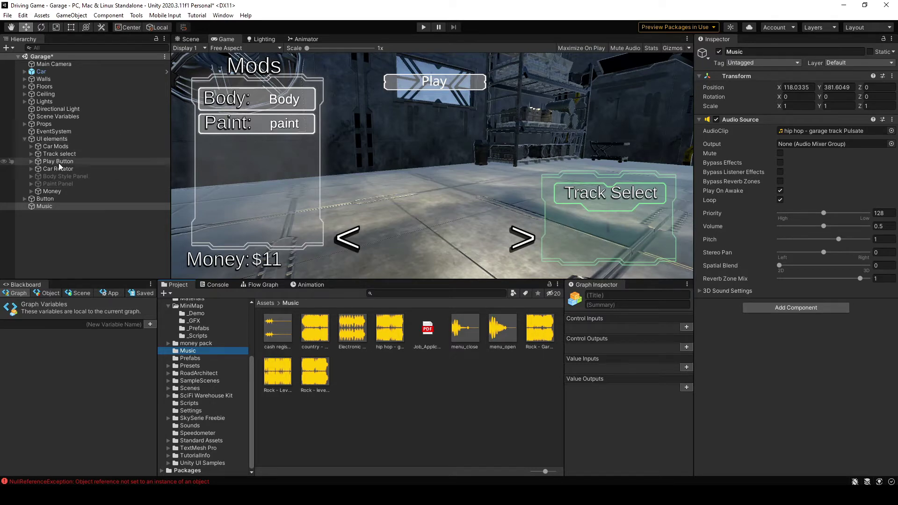
- Inspect the Body Style Panel and Paint Panel, then the Sky Car and Sports Car flow graphs
left_click(58, 177)
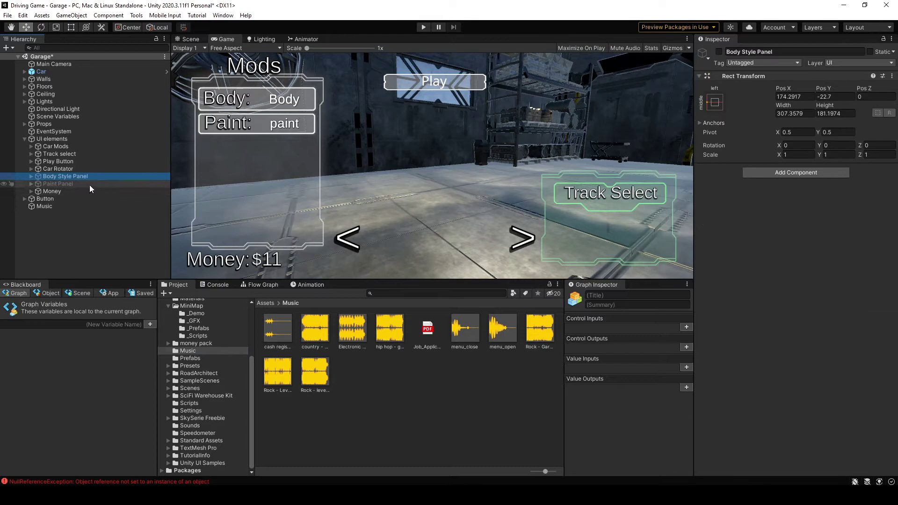
left_click(89, 184)
left_click(31, 184)
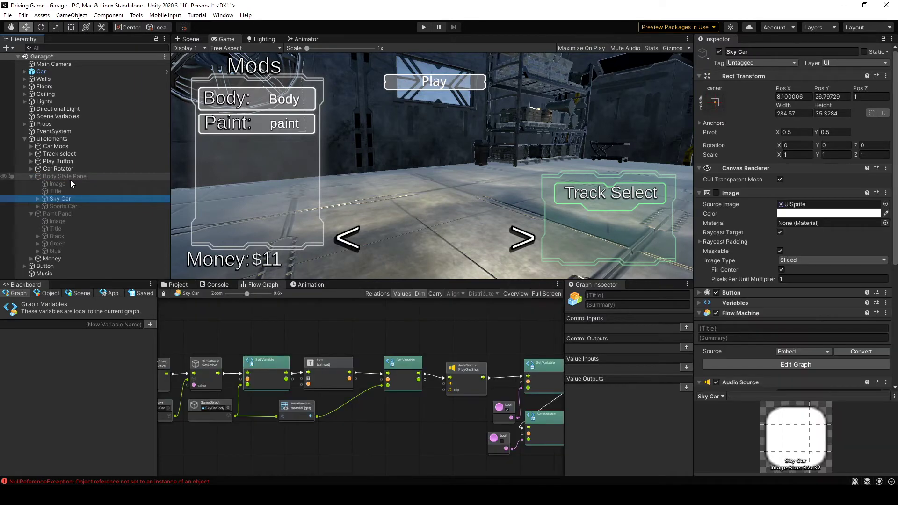
left_click(65, 207)
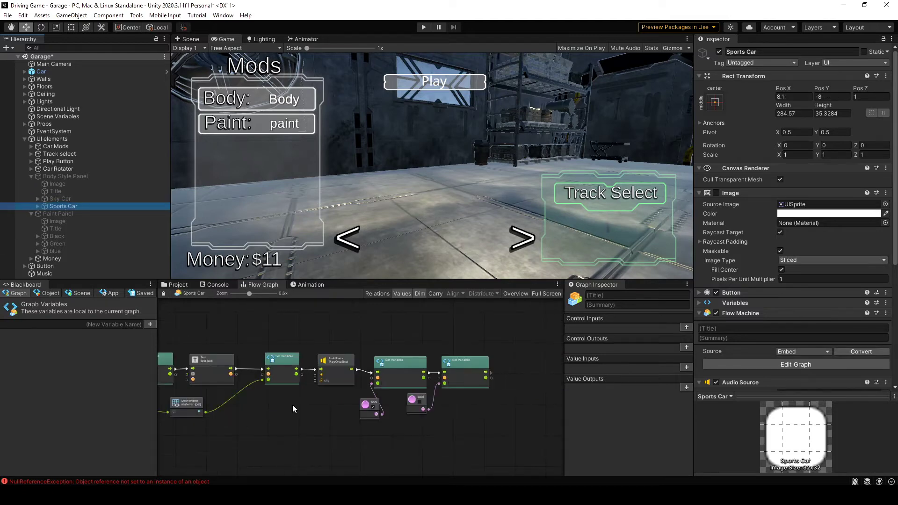
scroll(292, 405, "up", 4)
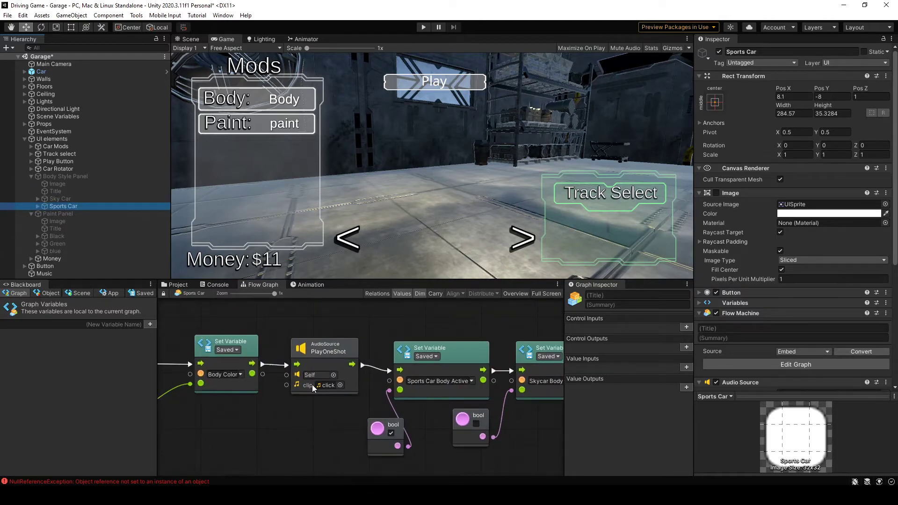
- Return to Sky Car's flow graph and frame its On Pointer Click event at 1x zoom
left_click(69, 201)
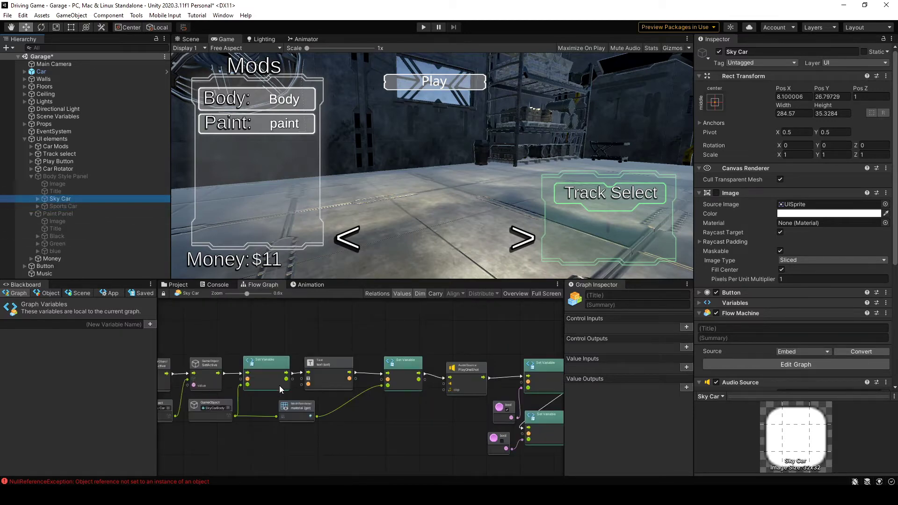
scroll(467, 385, "up", 4)
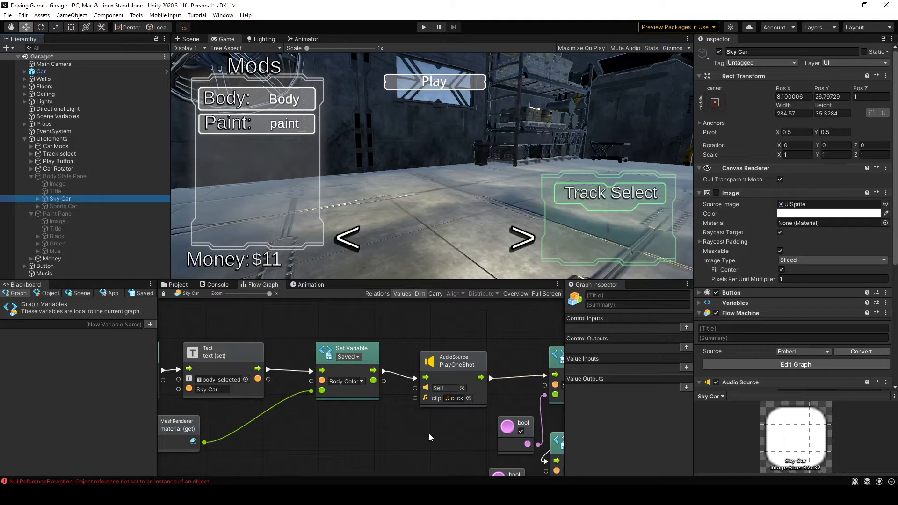
scroll(429, 442, "down", 4)
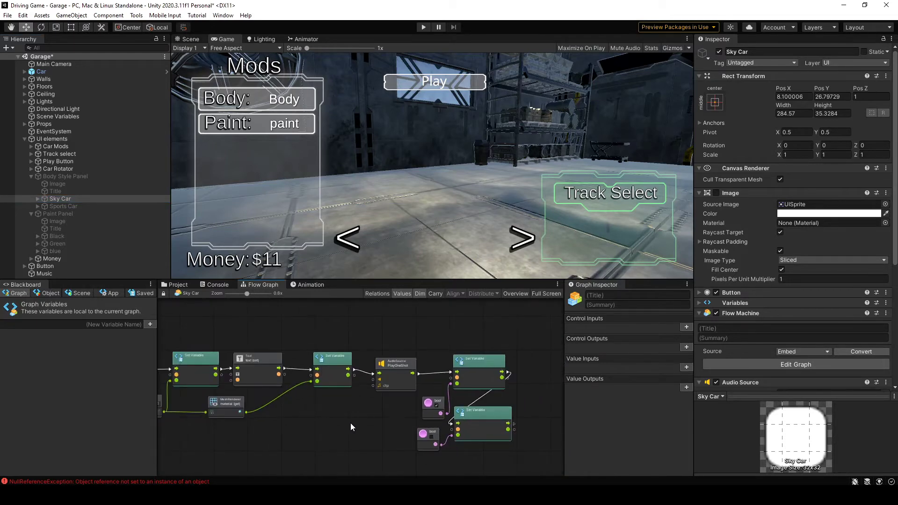
left_click_drag(350, 423, 531, 408, "alt")
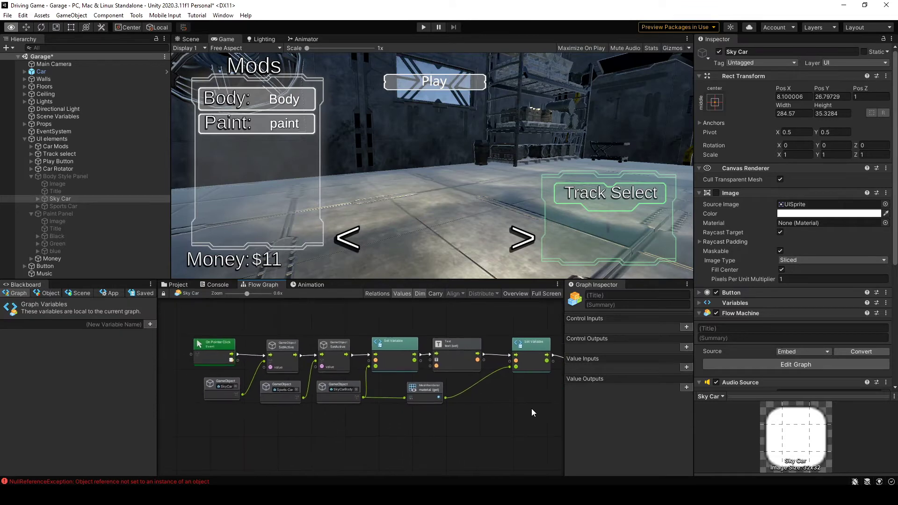
scroll(272, 366, "up", 4)
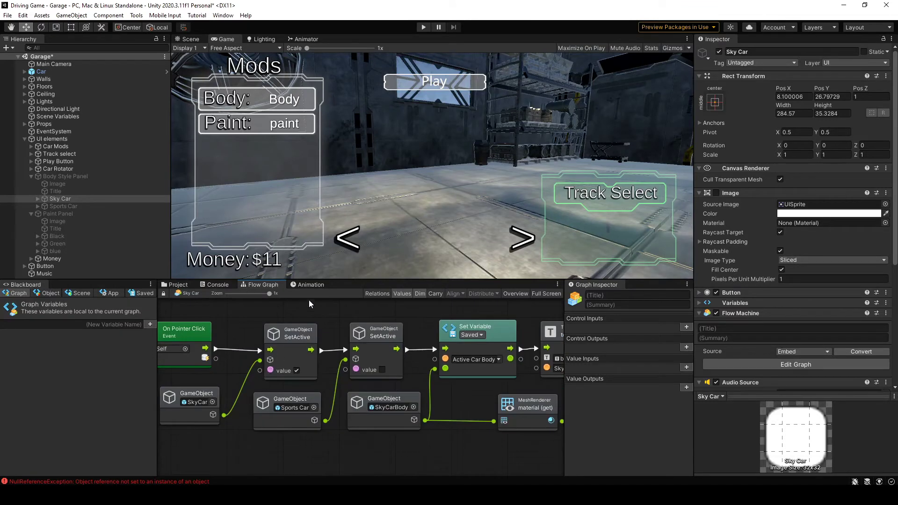
key("shift+space")
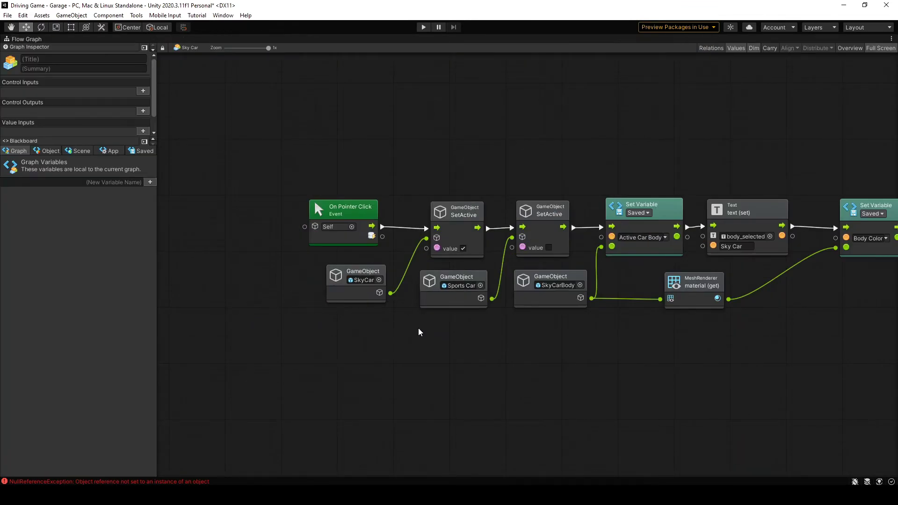
left_click_drag(449, 340, 329, 338, "alt")
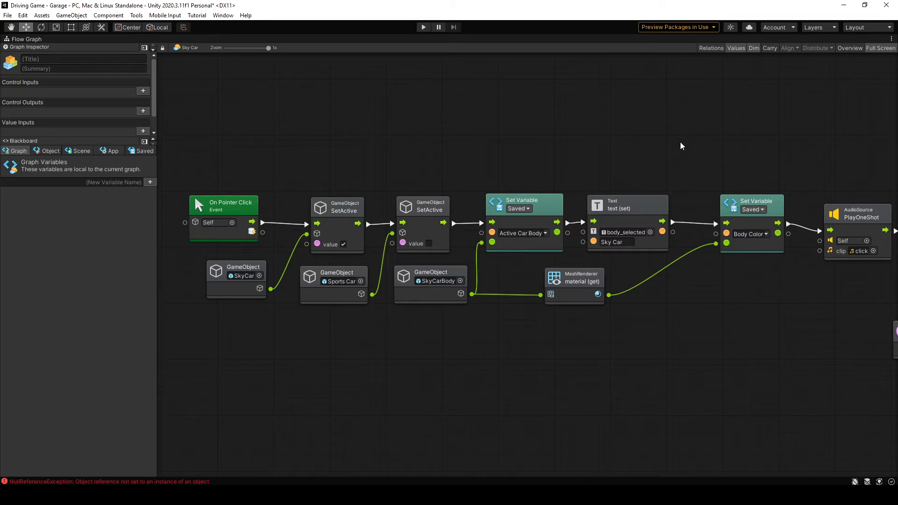
middle_click_drag(680, 142, 417, 169)
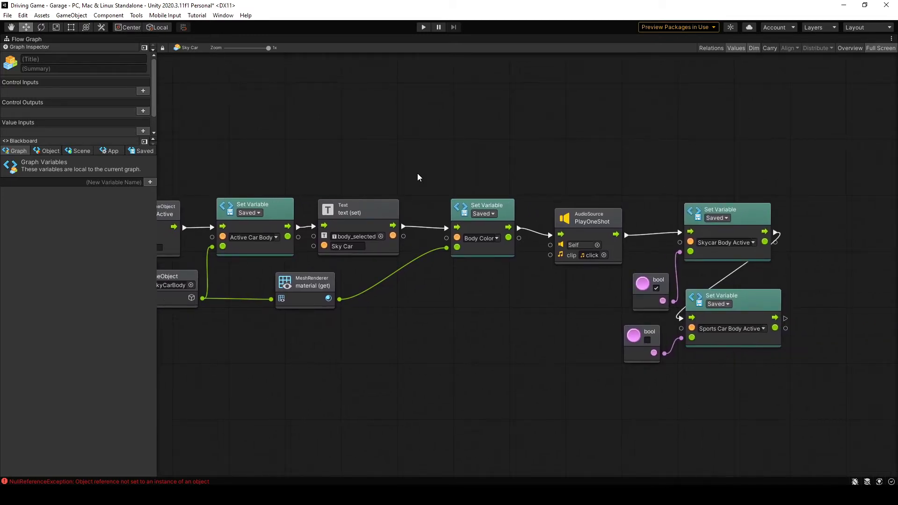
key("shift+space")
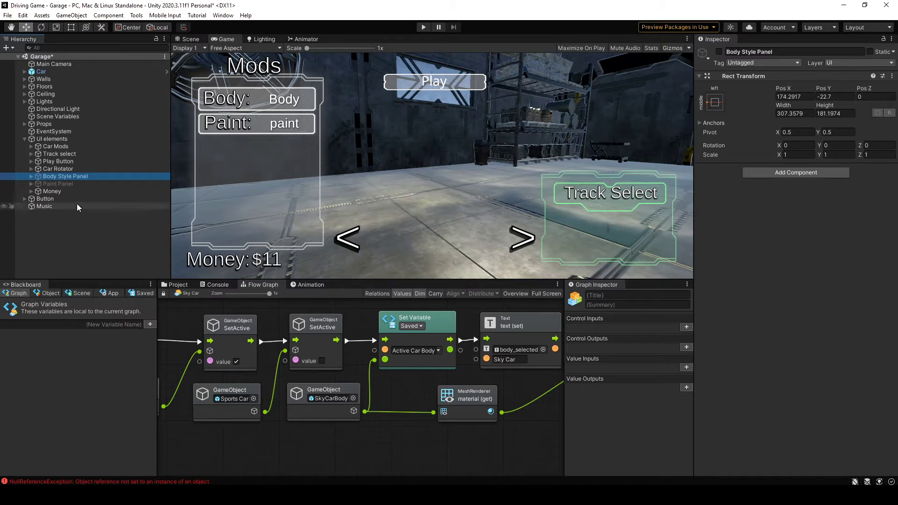
- Expand Car Mods, select Body Style Button, and maximize its flow graph with Shift+Space
left_click(31, 147)
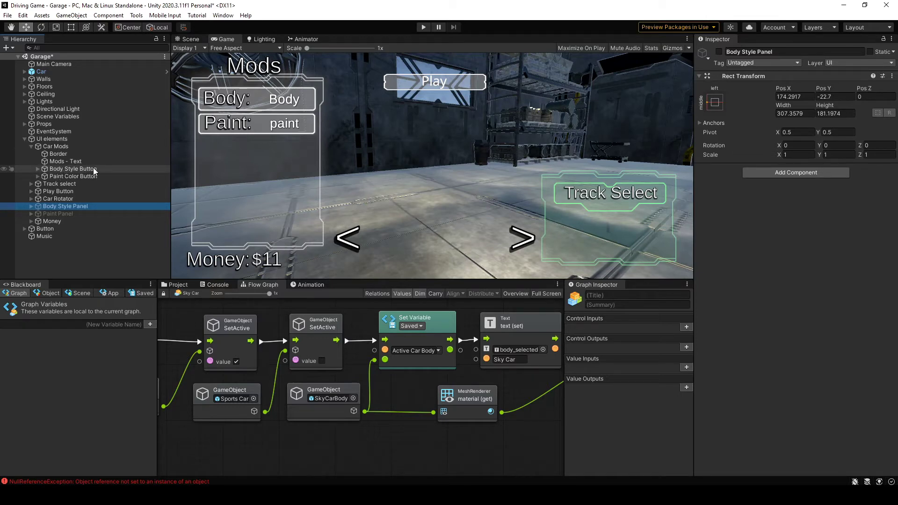
left_click(37, 168)
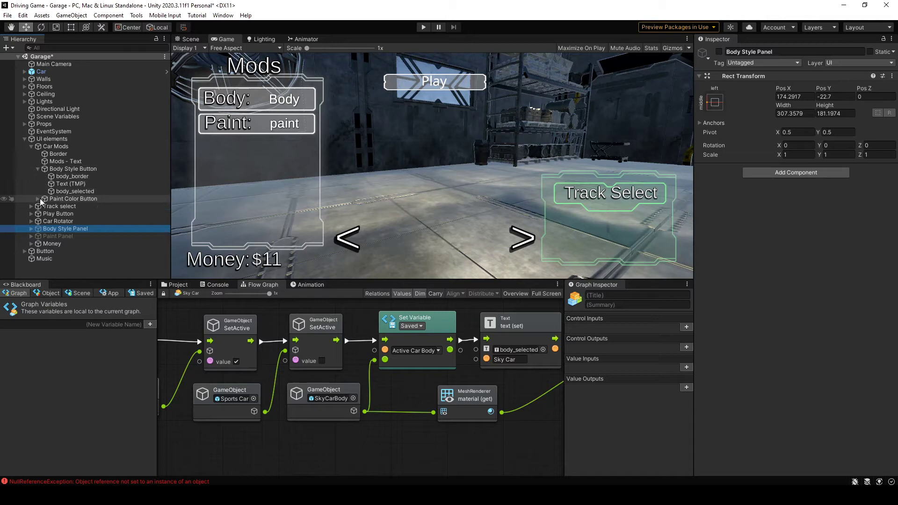
left_click(37, 199)
left_click(77, 170)
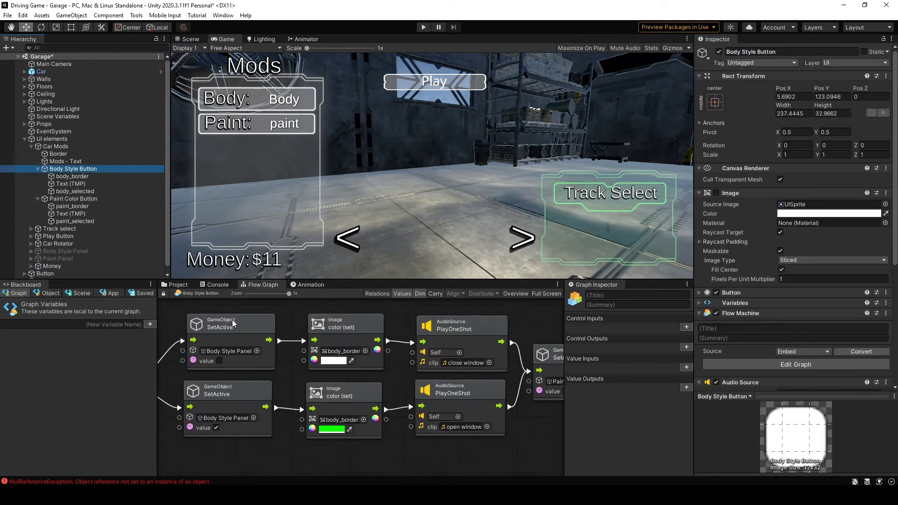
key("shift+space")
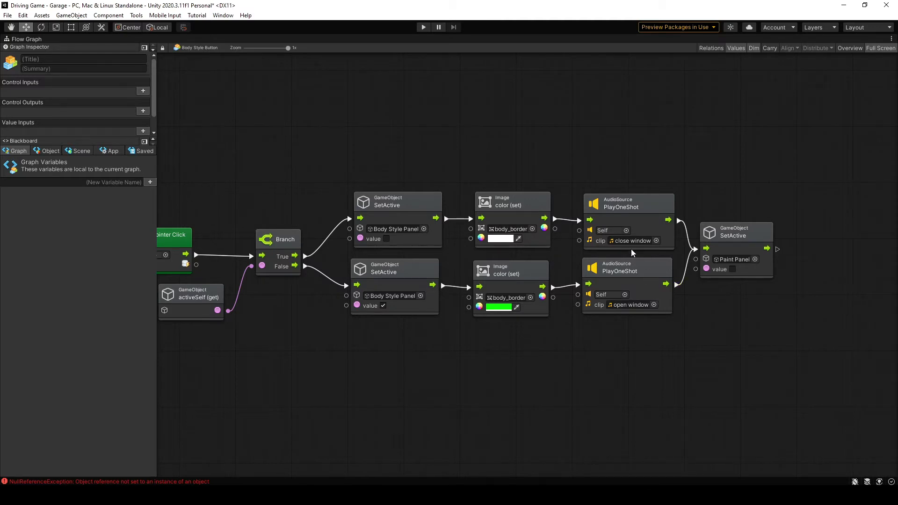
- Pan the graph from On Pointer Click to the Paint Panel SetActive node, then restore the layout
left_click_drag(350, 357, 532, 357, "alt")
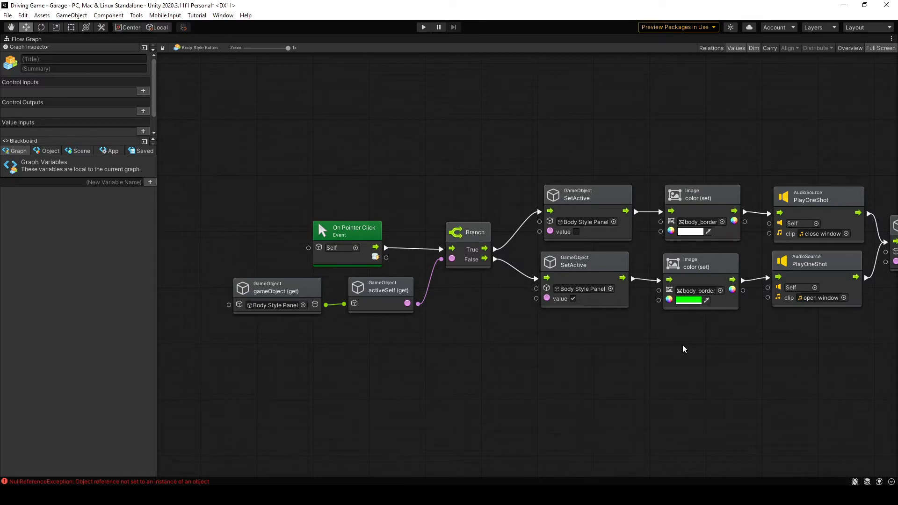
middle_click_drag(683, 349, 493, 341)
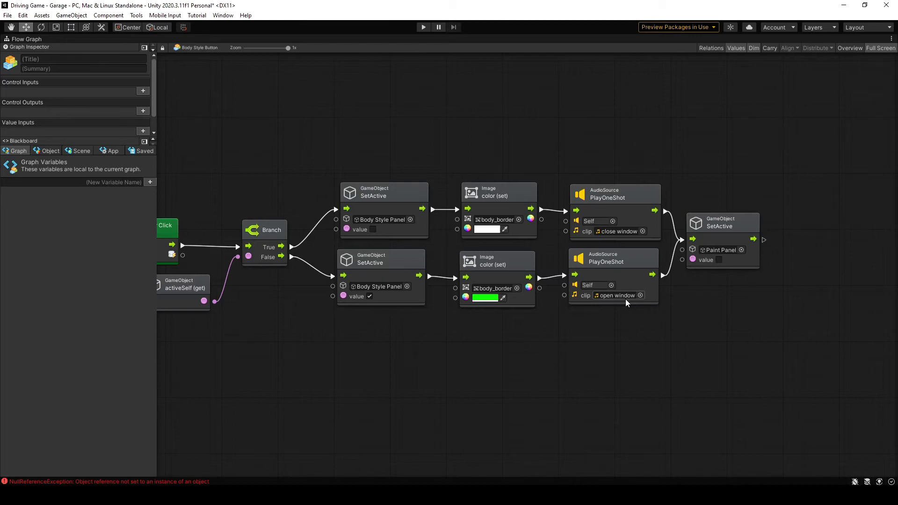
key("shift+space")
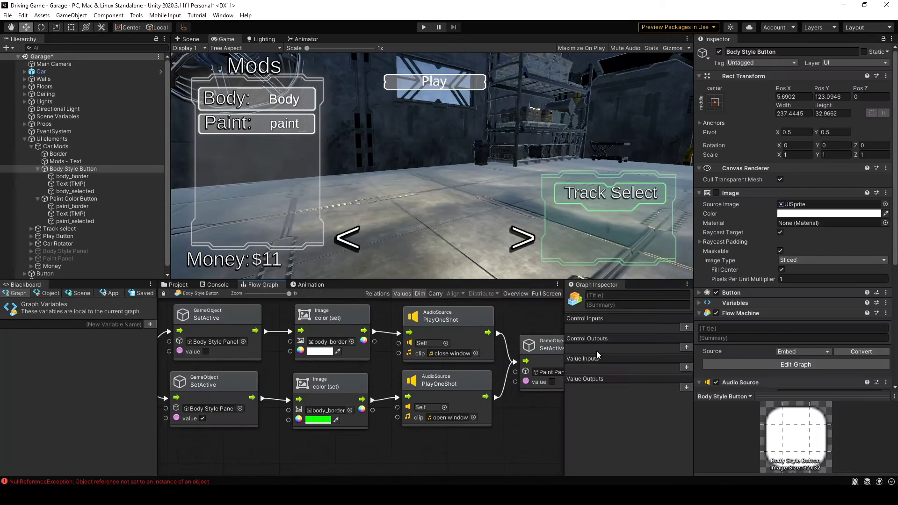
- Review the Paint Color Button's flow graph, centring its open and close window sound nodes
left_click(75, 200)
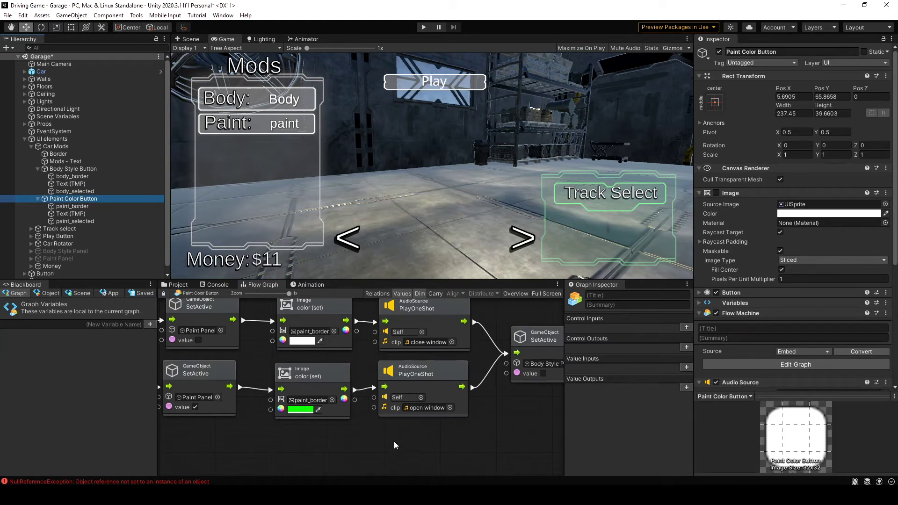
middle_click_drag(403, 442, 335, 464)
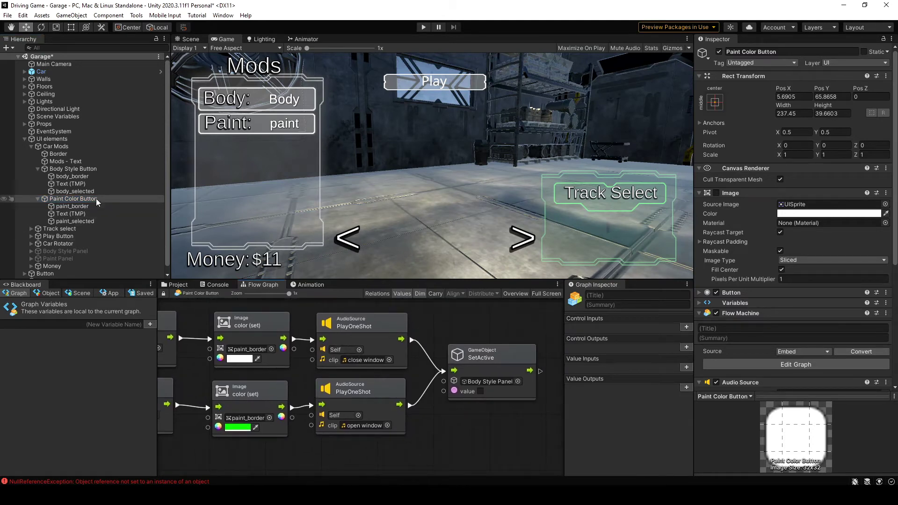
scroll(804, 258, "down", 5)
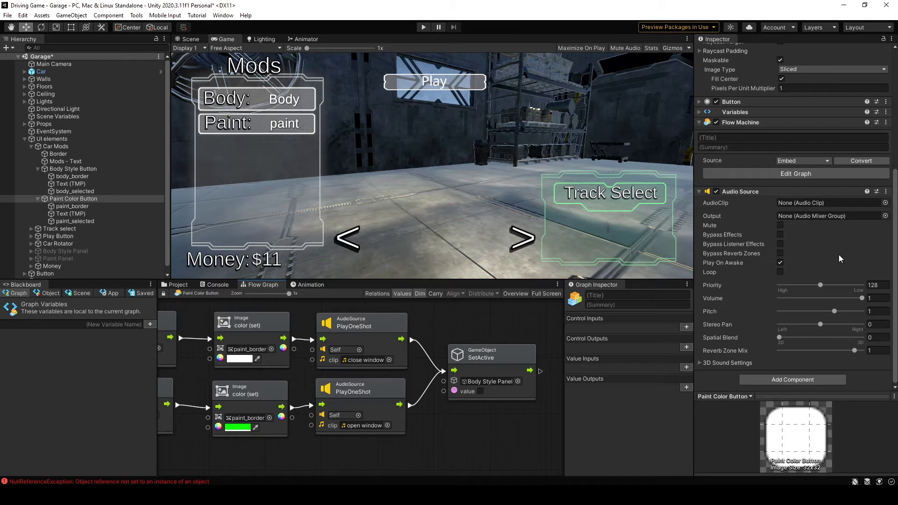
scroll(145, 223, "down", 1)
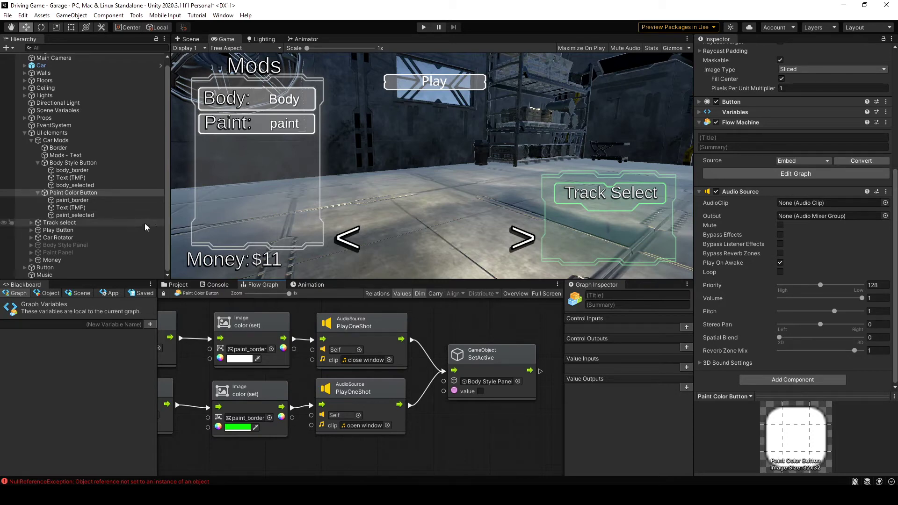
- Expand the Body Style Panel and the Paint Panel to list its colour options
left_click(99, 245)
left_click(70, 252)
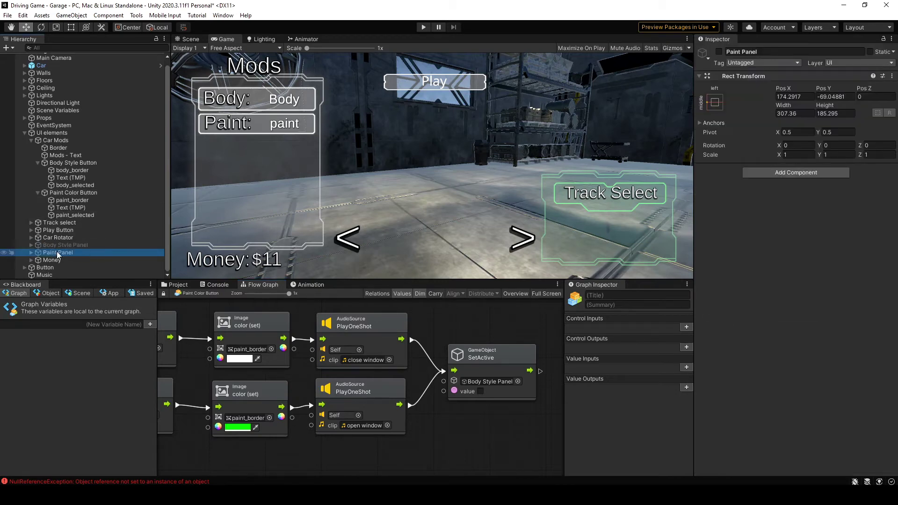
left_click(31, 245)
scroll(75, 232, "down", 2)
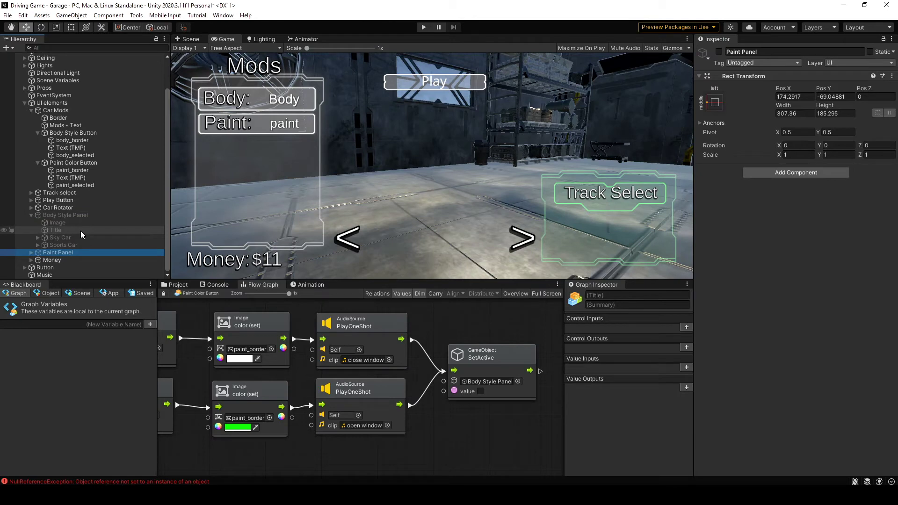
left_click(31, 253)
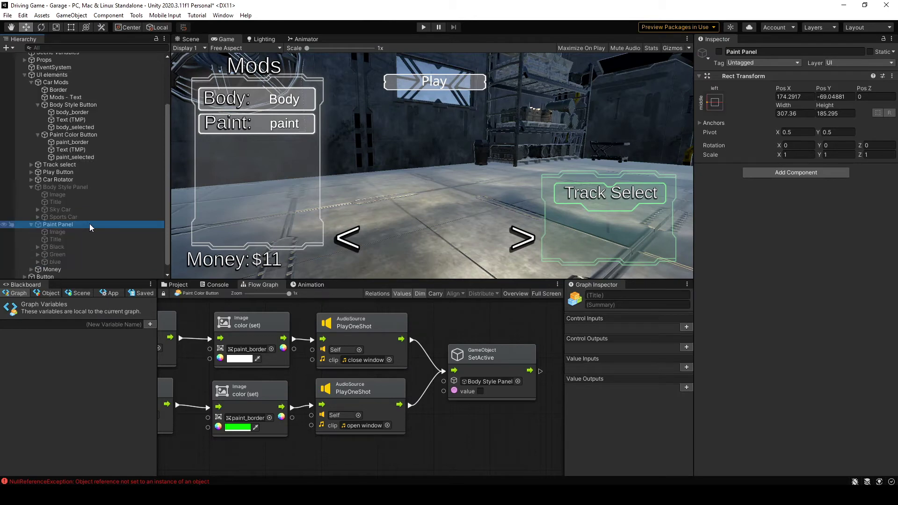
- Maximize the Sports Car flow graph and pan through it to inspect the PlayOneShot click node
left_click(88, 206)
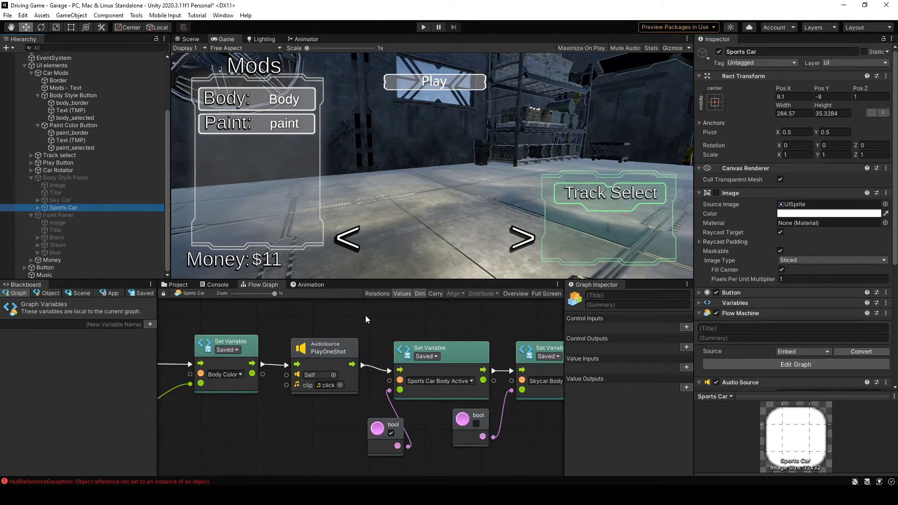
key("shift+space")
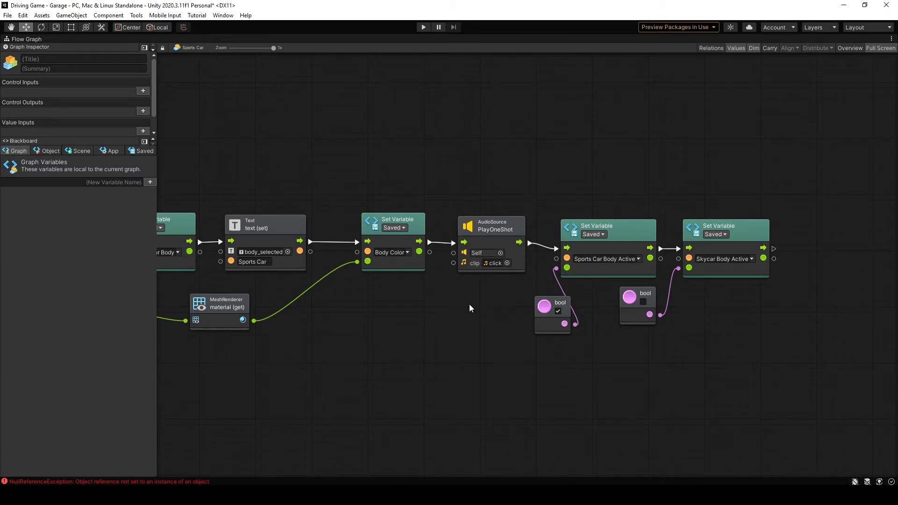
middle_click_drag(389, 355, 706, 372)
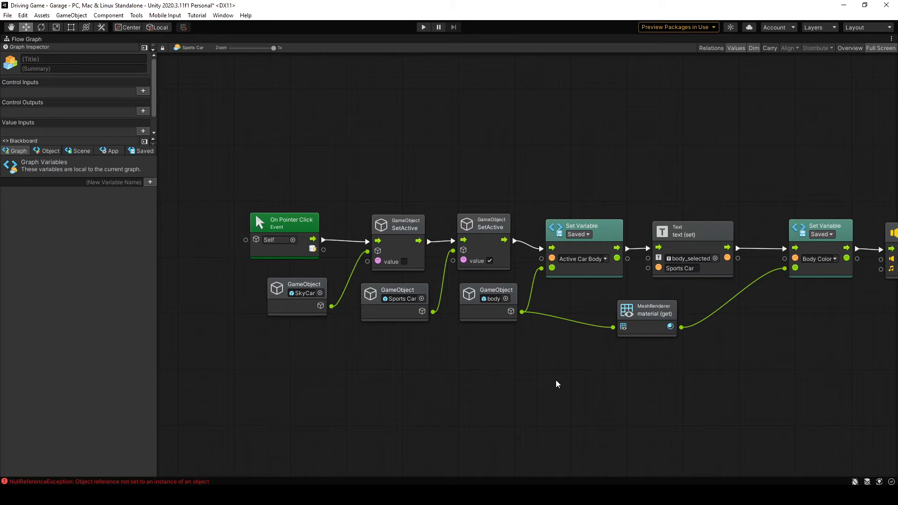
middle_click_drag(669, 366, 439, 317)
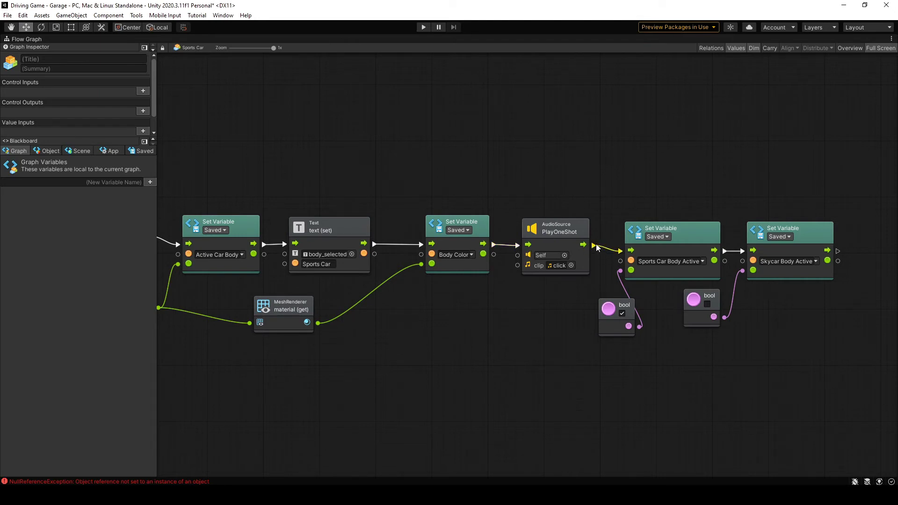
left_click_drag(507, 209, 600, 275)
left_click_drag(458, 329, 656, 353, "alt")
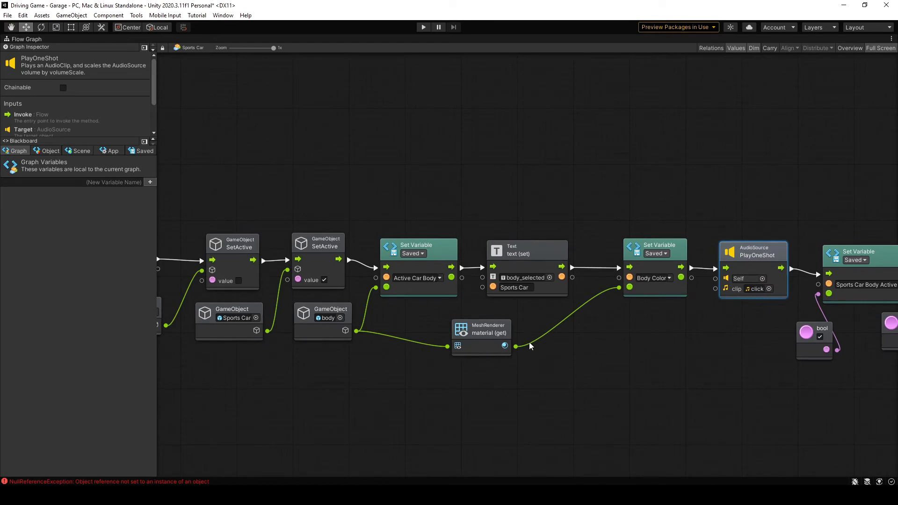
left_click_drag(663, 354, 499, 350, "alt")
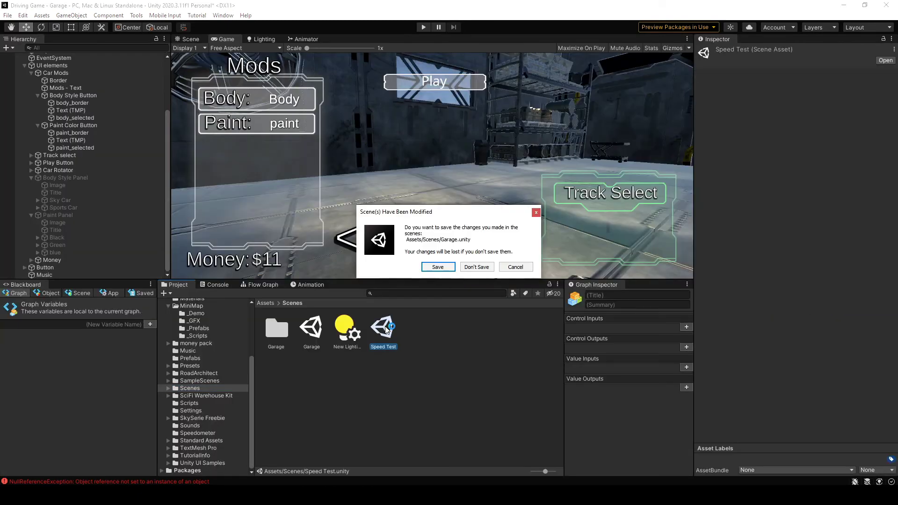
- Save the garage, open the Speed Test scene, and set its Music to loop
left_click(436, 267)
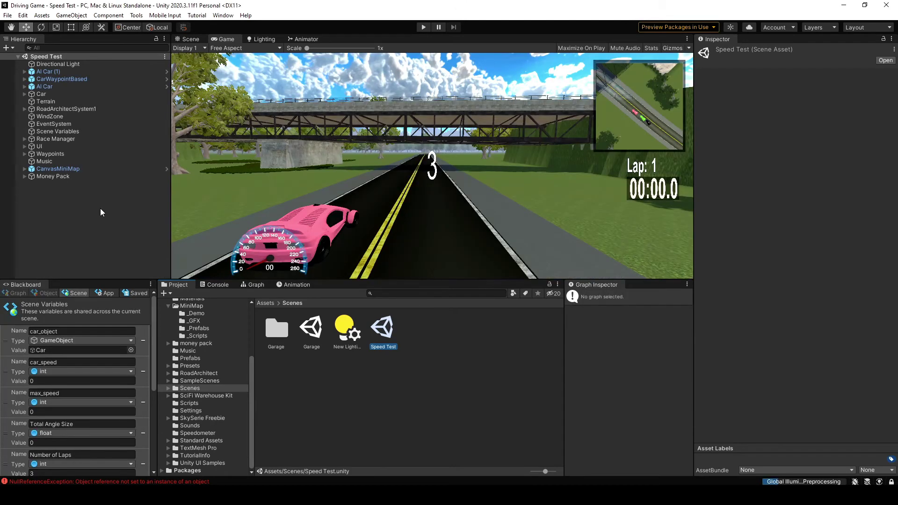
left_click(78, 156)
left_click(77, 160)
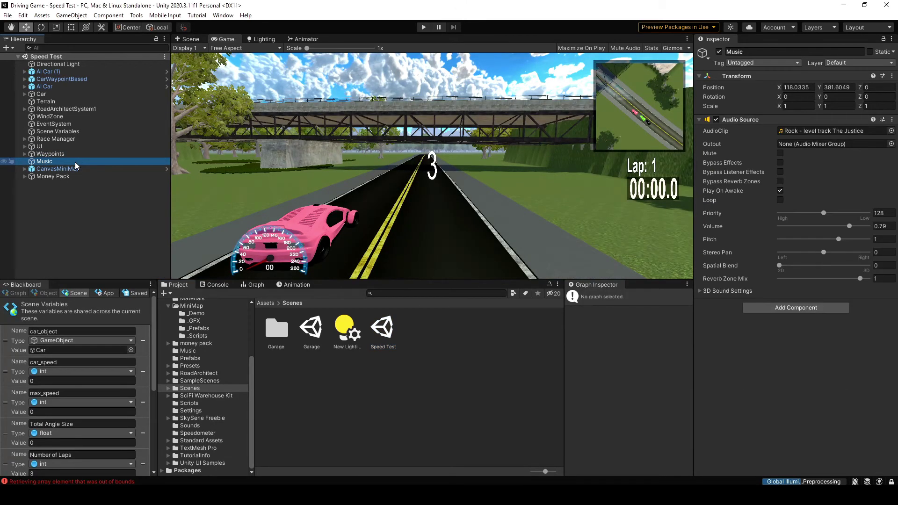
left_click(780, 200)
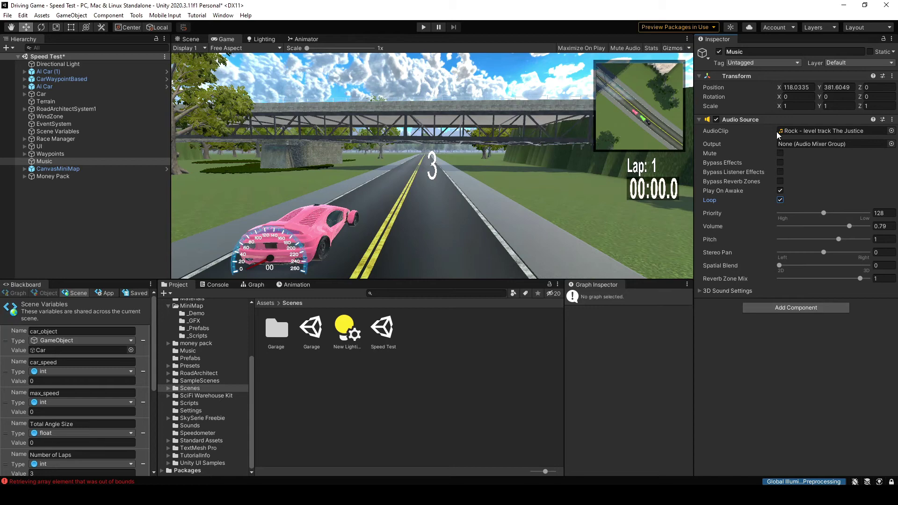
- Play-test the race, stop it, and inspect the Money Pack object's components
left_click(424, 27)
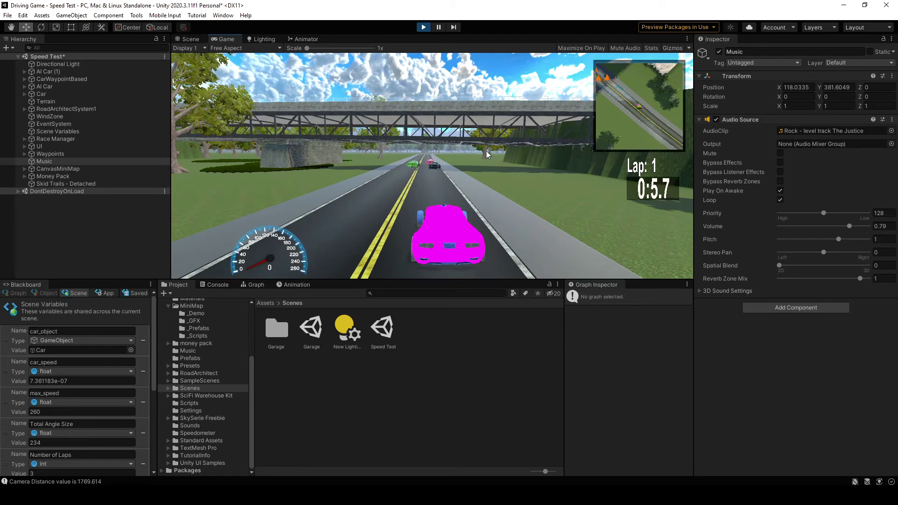
left_click(423, 27)
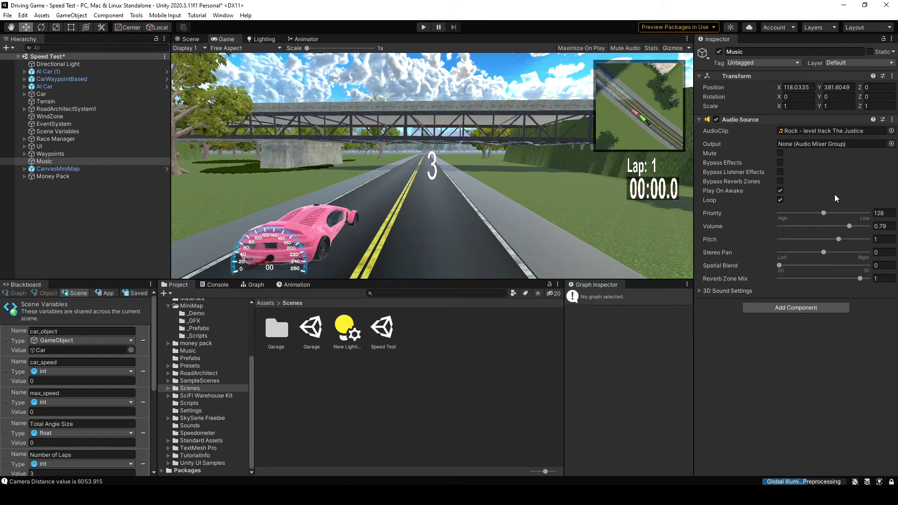
left_click(92, 179)
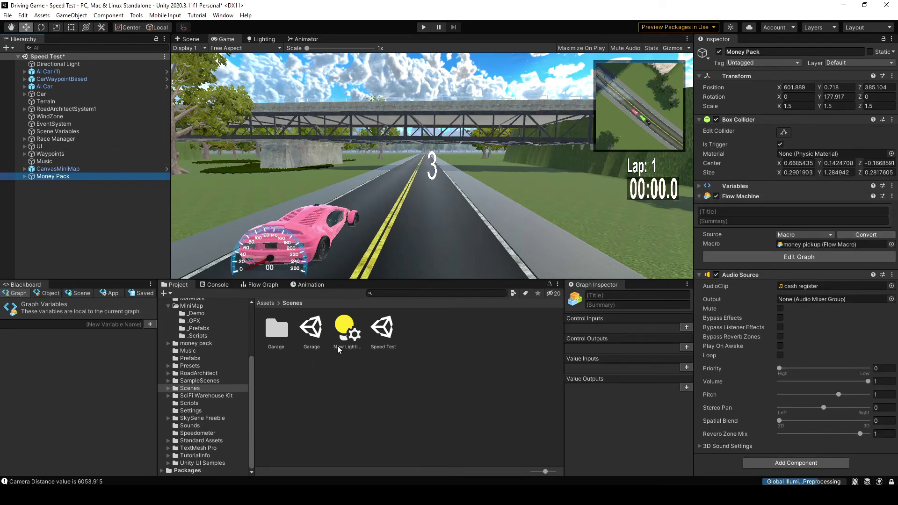
- Open the Garage scene, saving the Speed Test changes, and start play mode
double_click(313, 328)
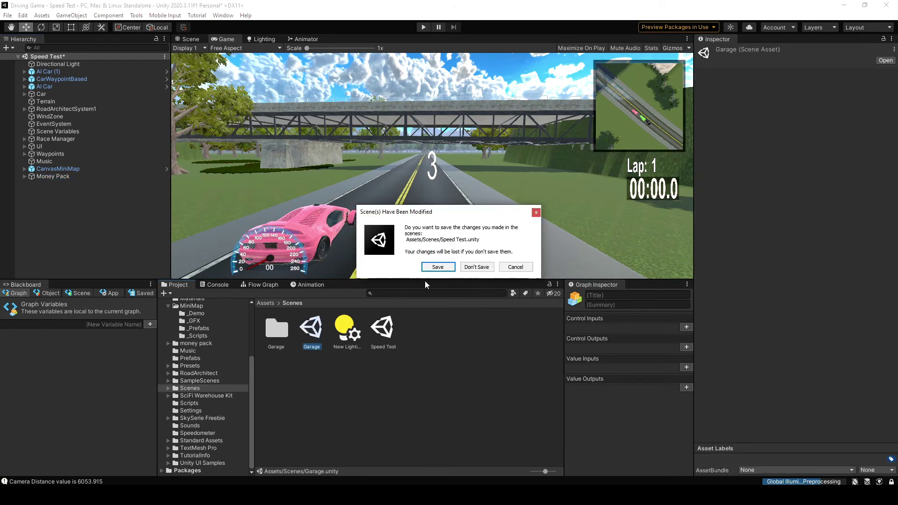
left_click(439, 266)
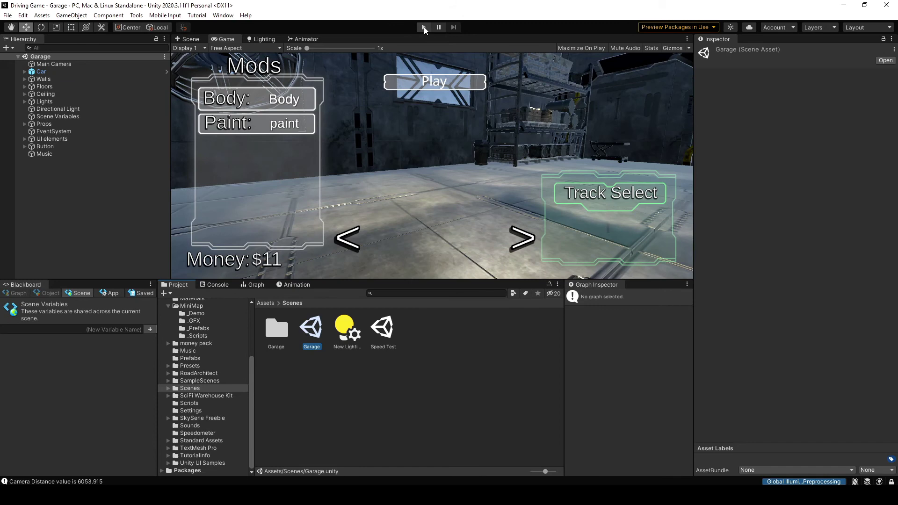
left_click(423, 26)
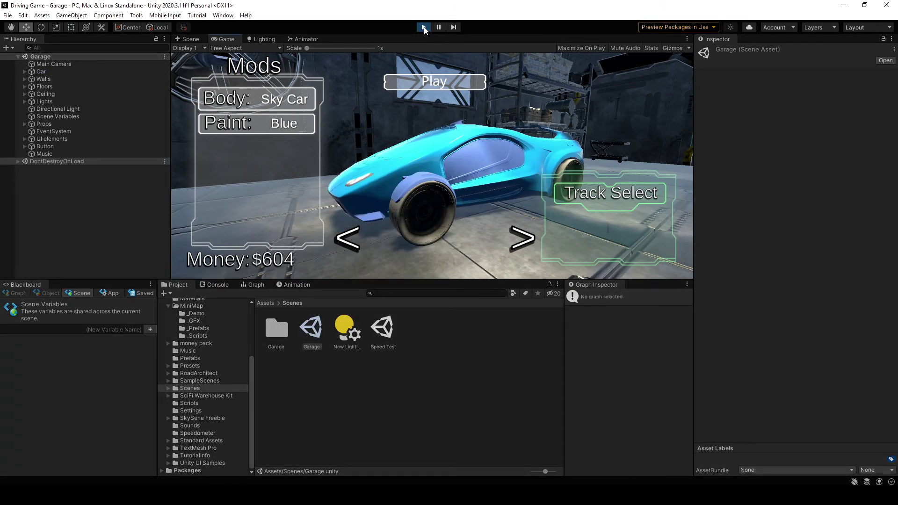
- Paint the Sky Car Black in the garage and launch the race
left_click(292, 105)
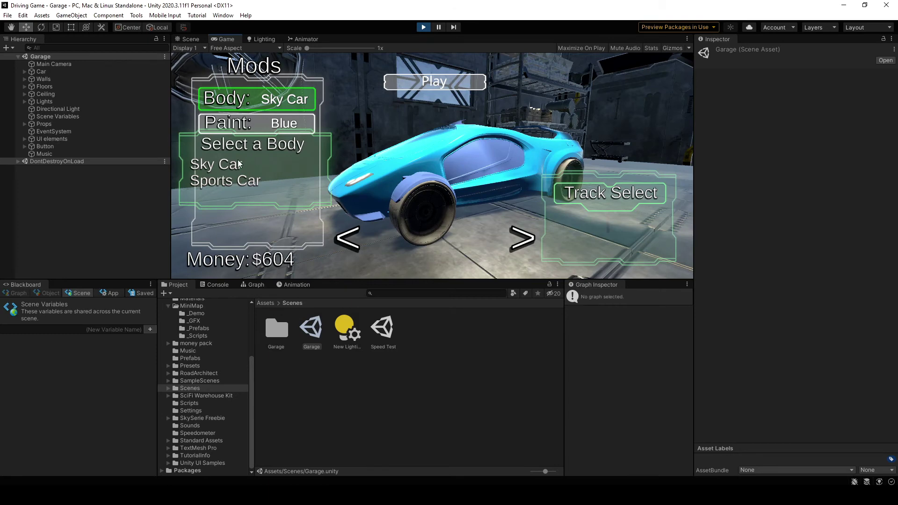
left_click(262, 127)
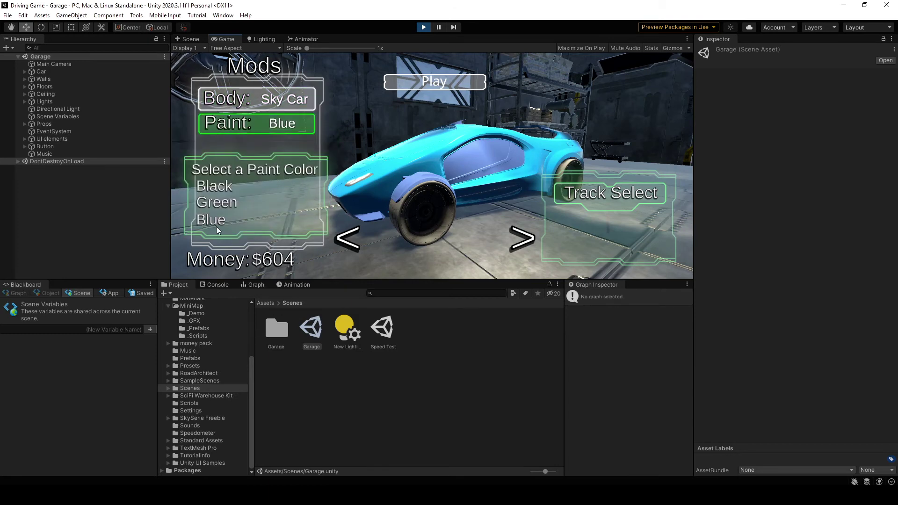
left_click(220, 203)
left_click(218, 186)
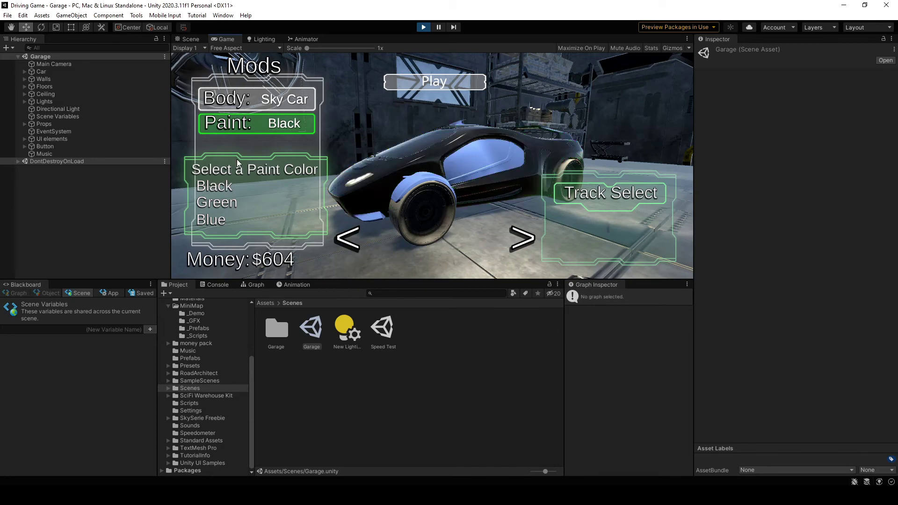
left_click(256, 123)
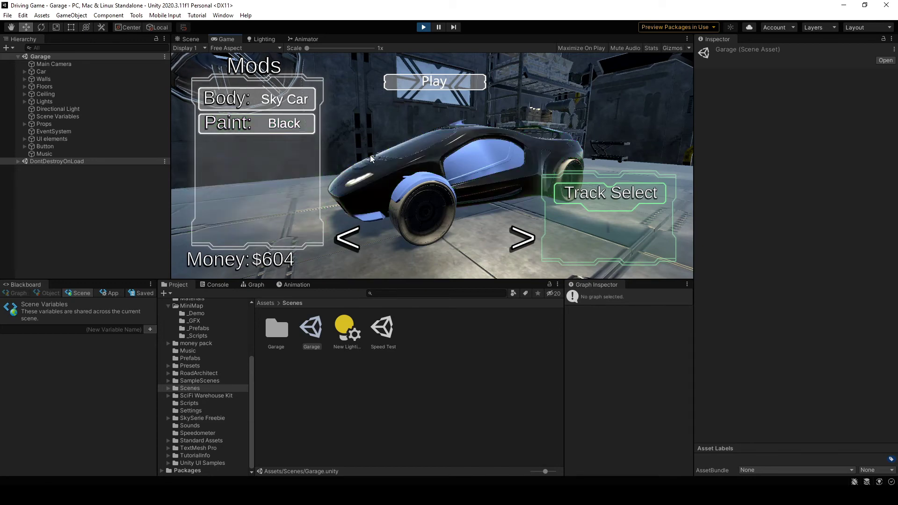
left_click(442, 86)
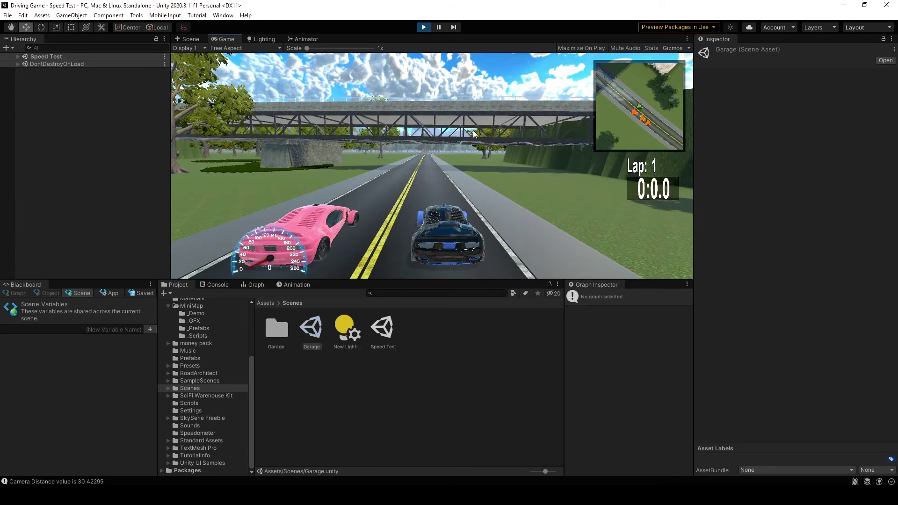
- Drive the black car with the arrow keys under the bridge and onto the grass
key("Up")
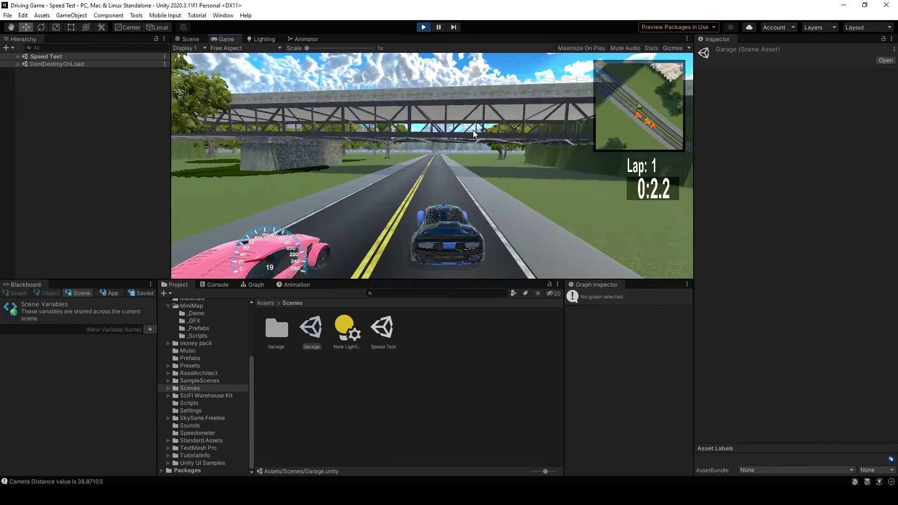
key("Up")
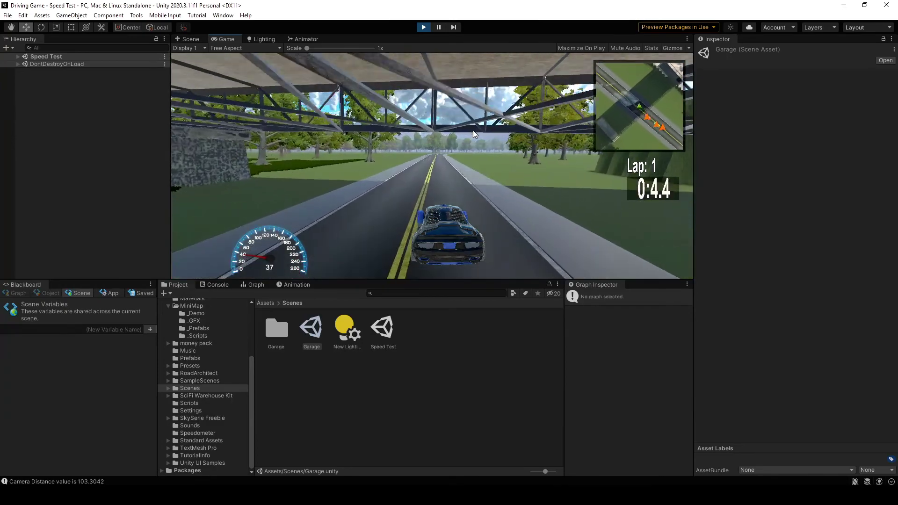
key("Up")
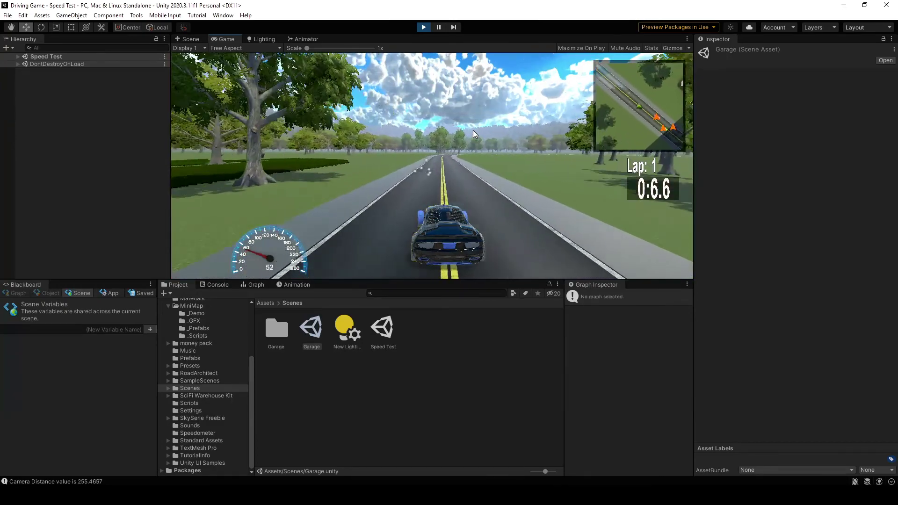
key("Up")
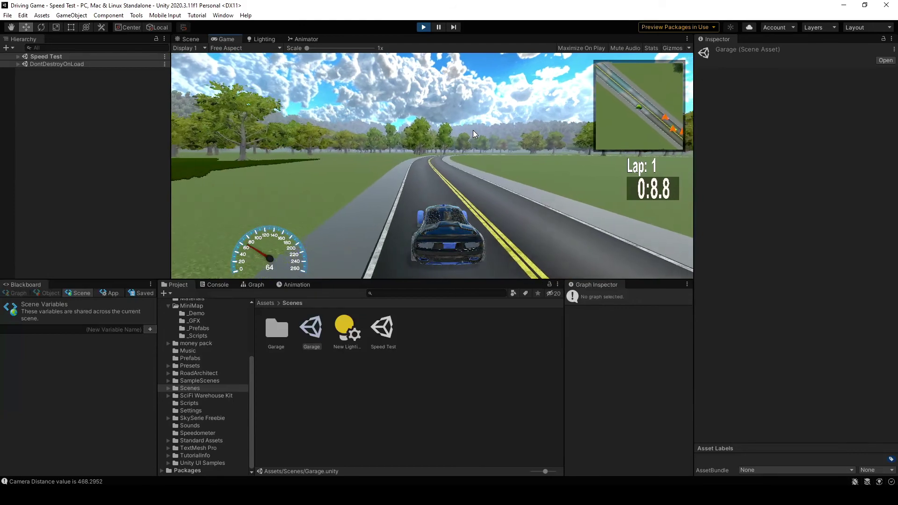
key("Up")
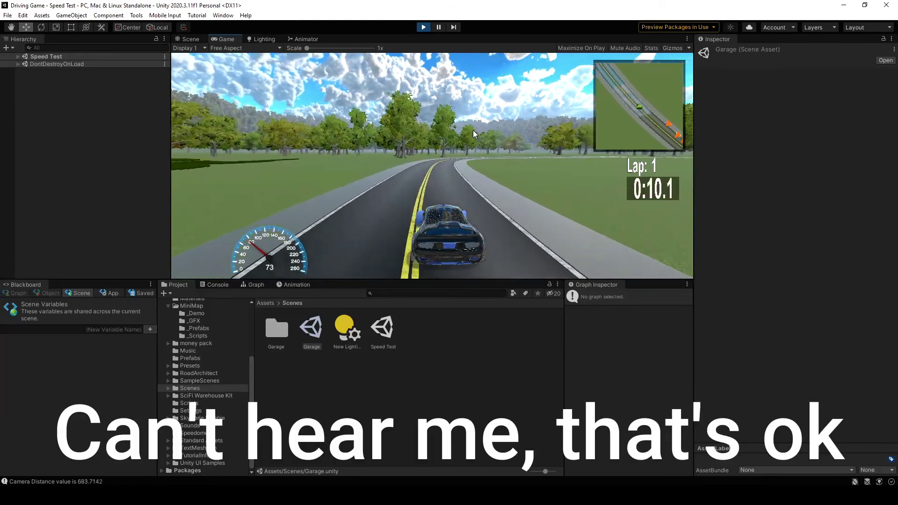
key("Down")
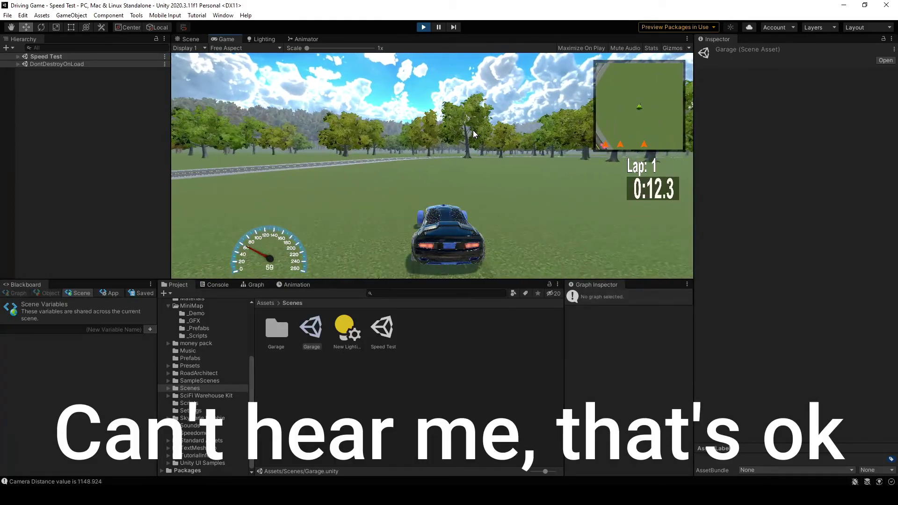
key("Down")
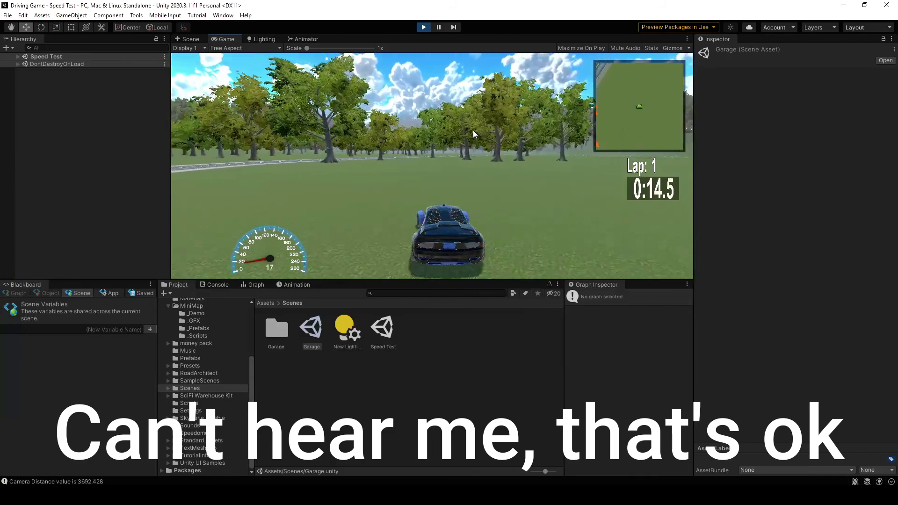
key("Left")
key("Down")
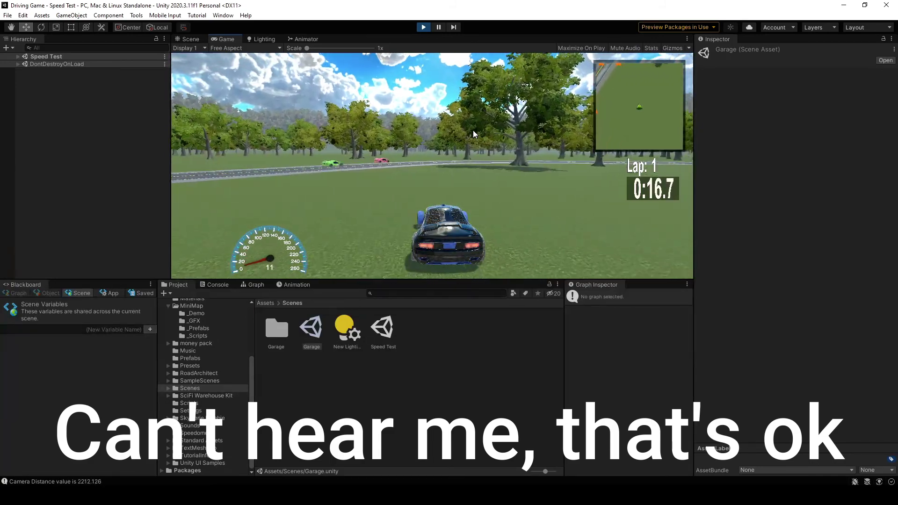
key("Left")
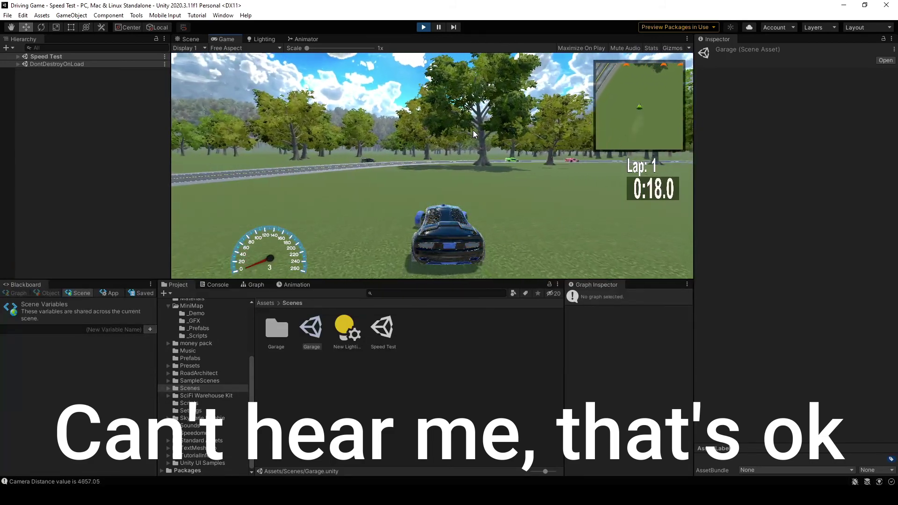
key("Right")
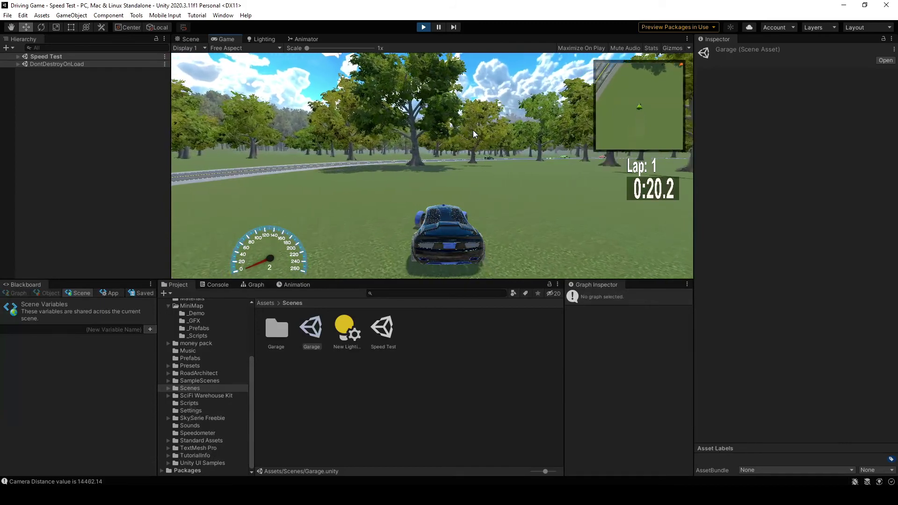
- Stop play mode and open the Speed Test scene
left_click(424, 27)
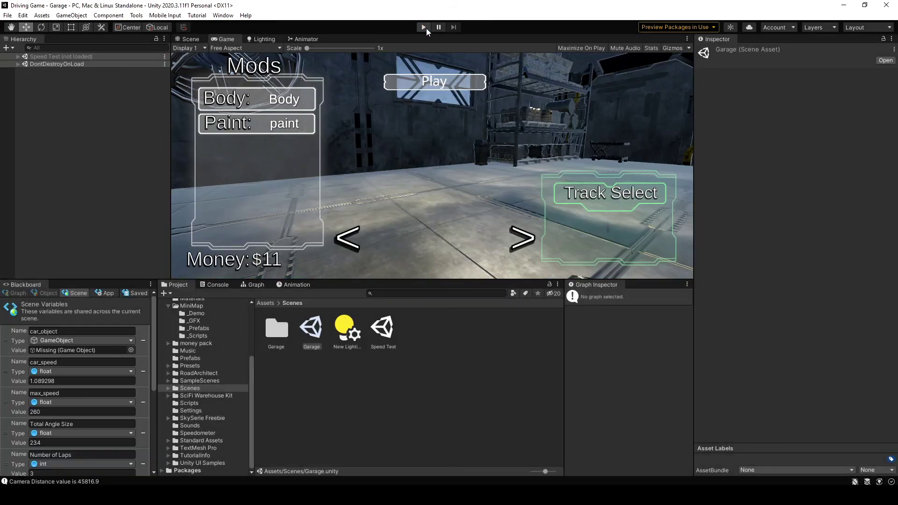
left_click(384, 332)
double_click(385, 332)
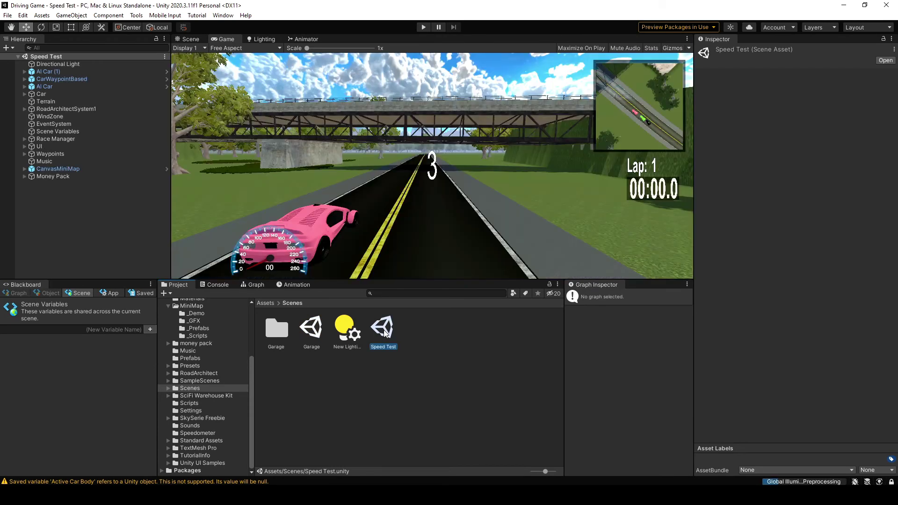
- Set the Music object's Audio Source volume to 0.653
left_click(81, 161)
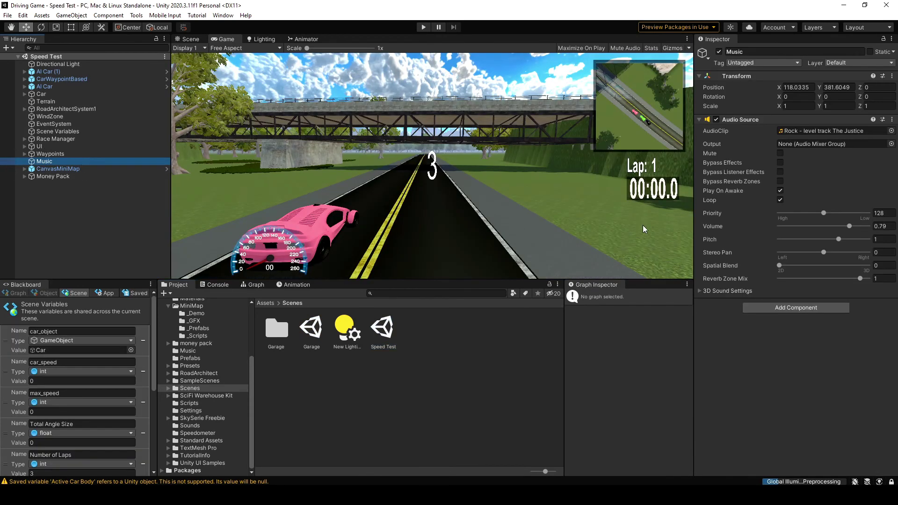
left_click_drag(850, 226, 821, 226)
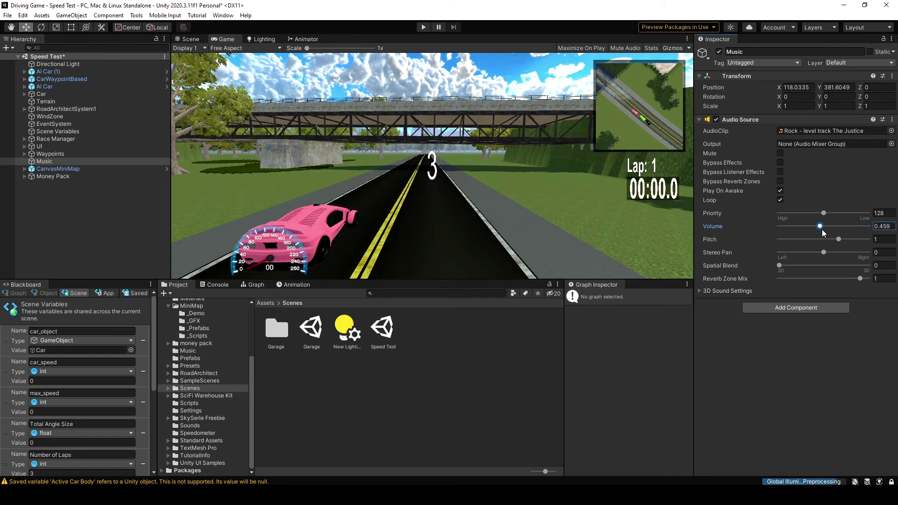
left_click_drag(821, 228, 830, 227)
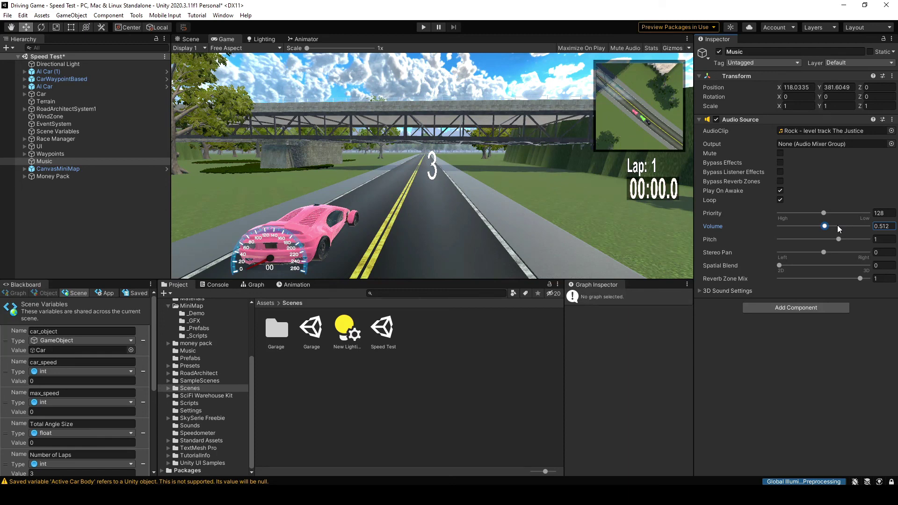
left_click(838, 226)
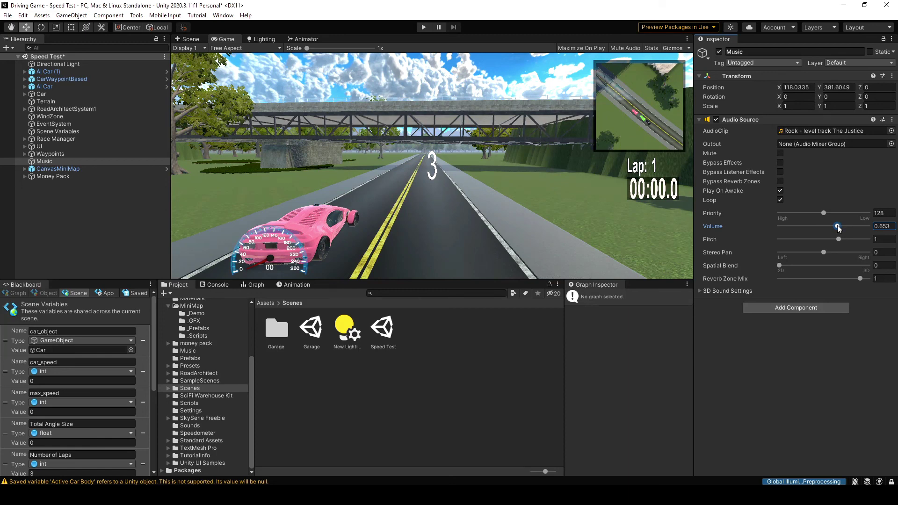